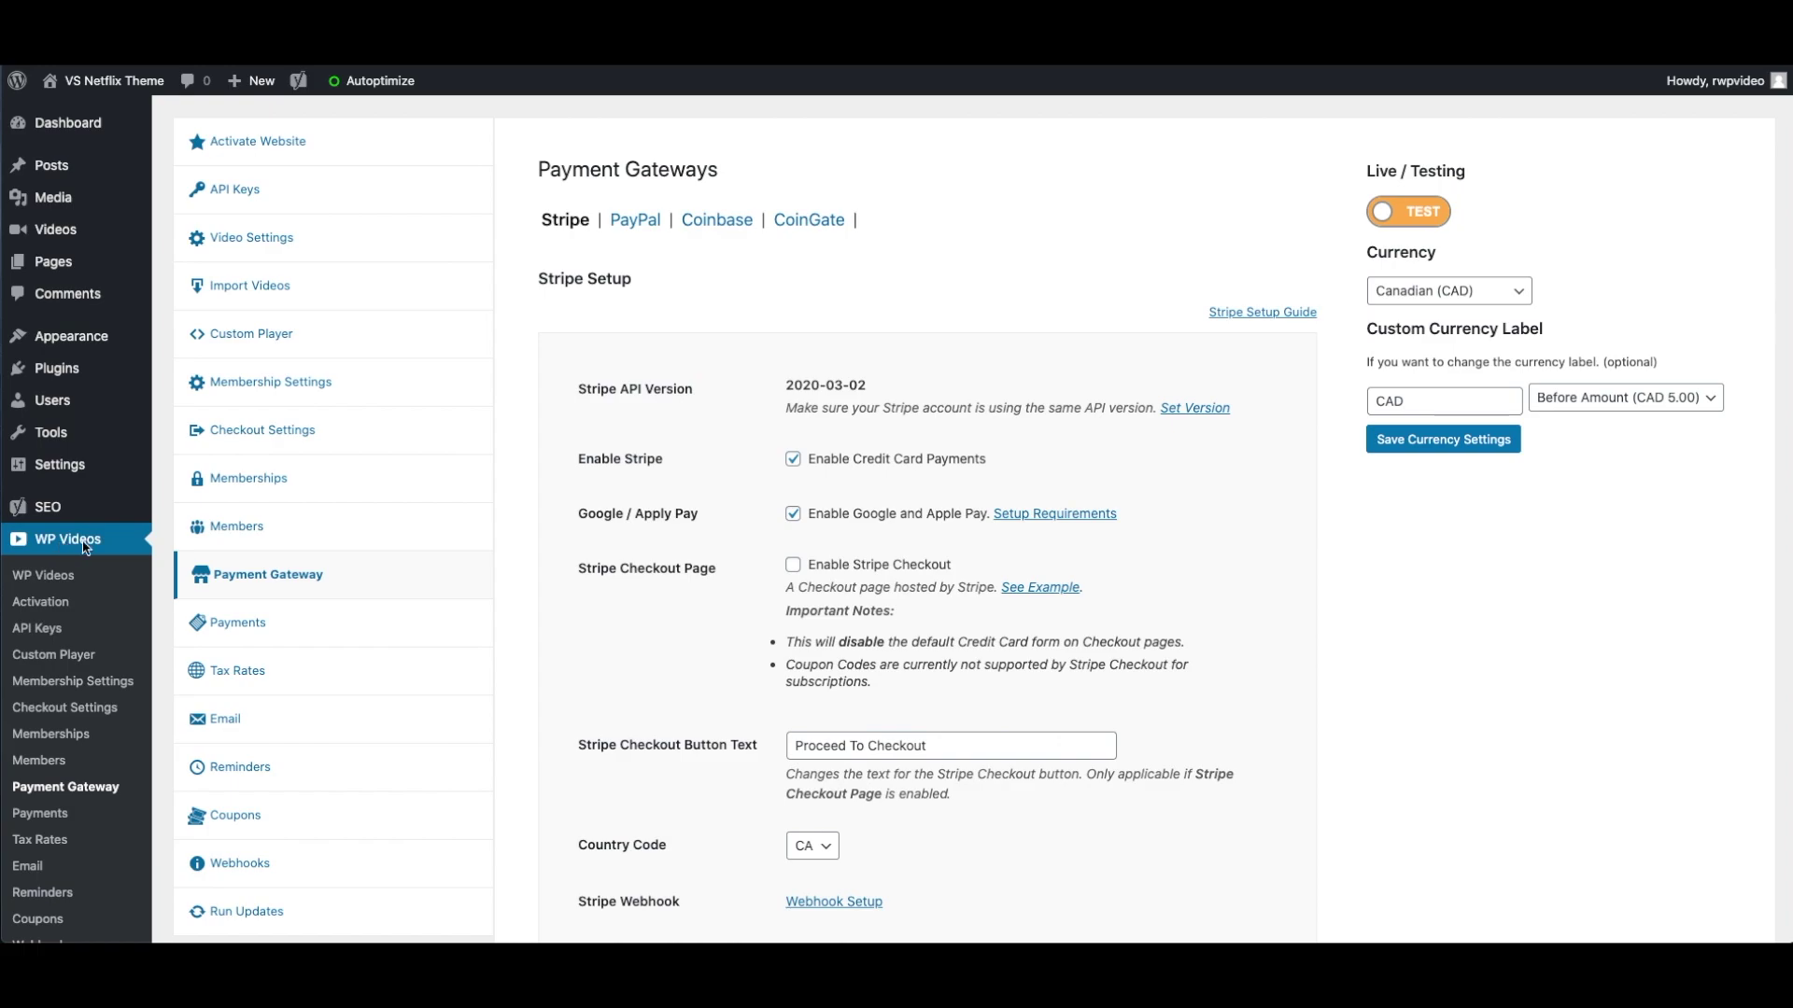
Show the Memberships list of existing plans in the WP Videos settings.
click(259, 486)
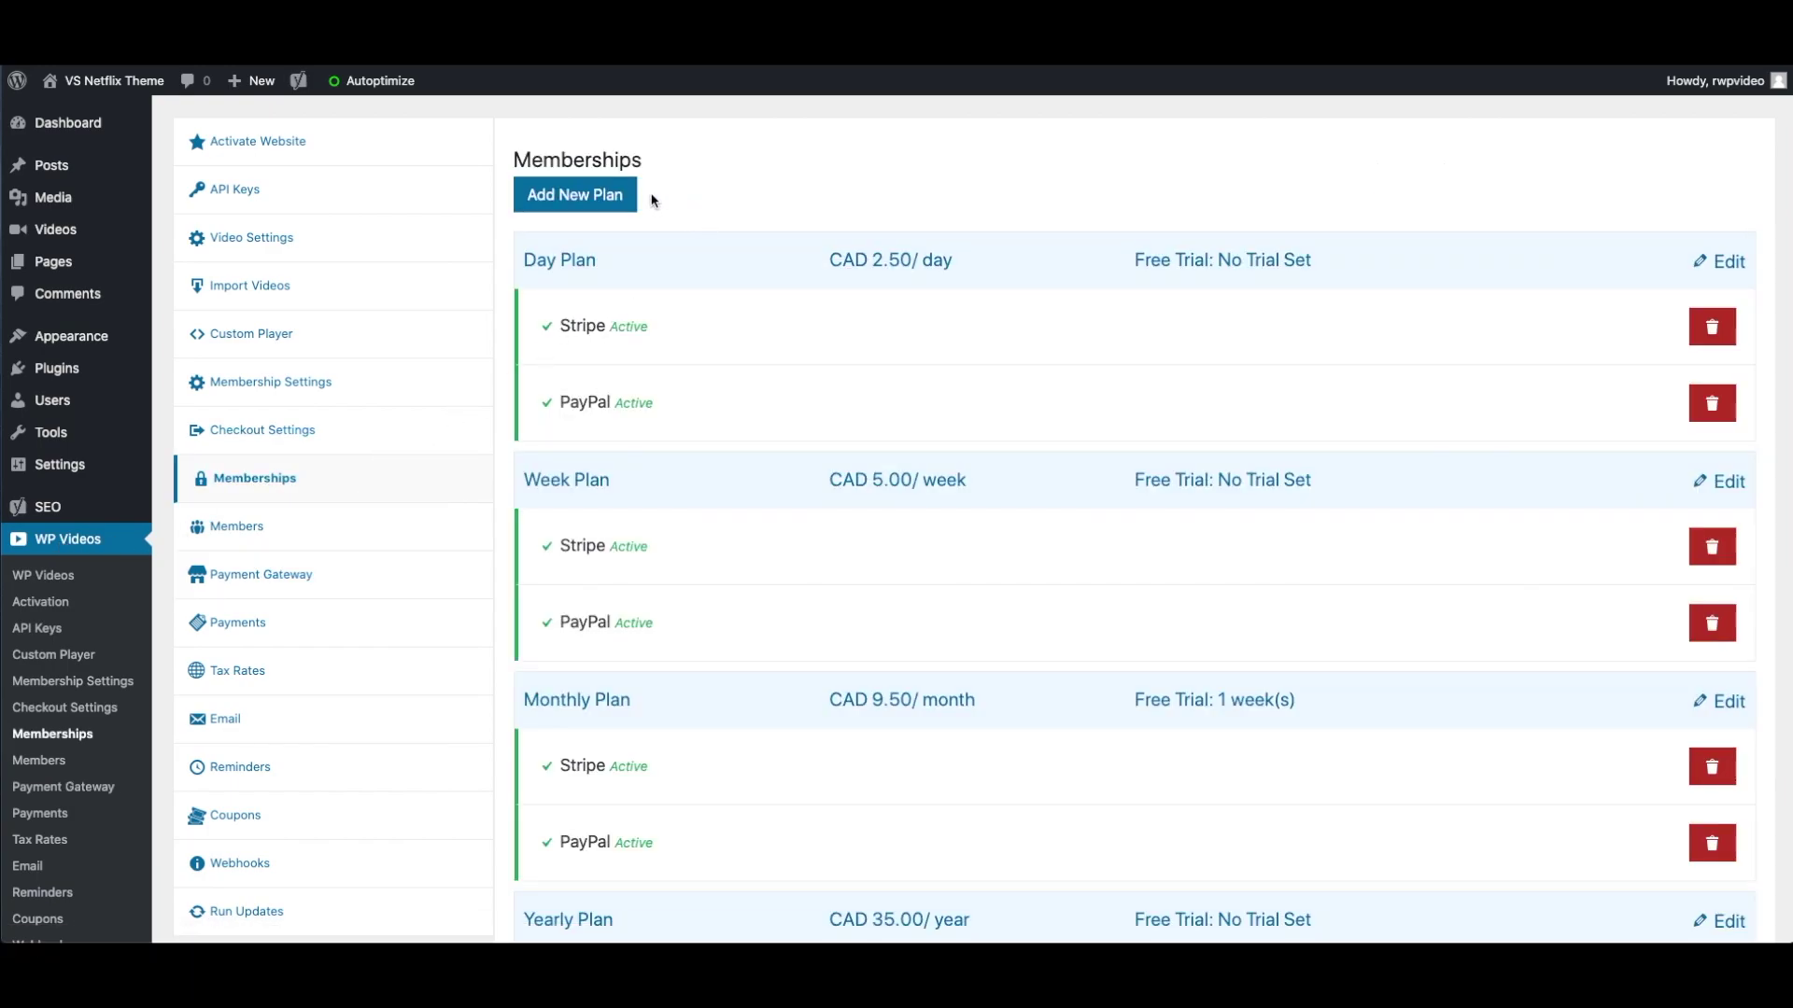
Start a new plan with id TestMembership, name Test Membership and price 5.
click(596, 199)
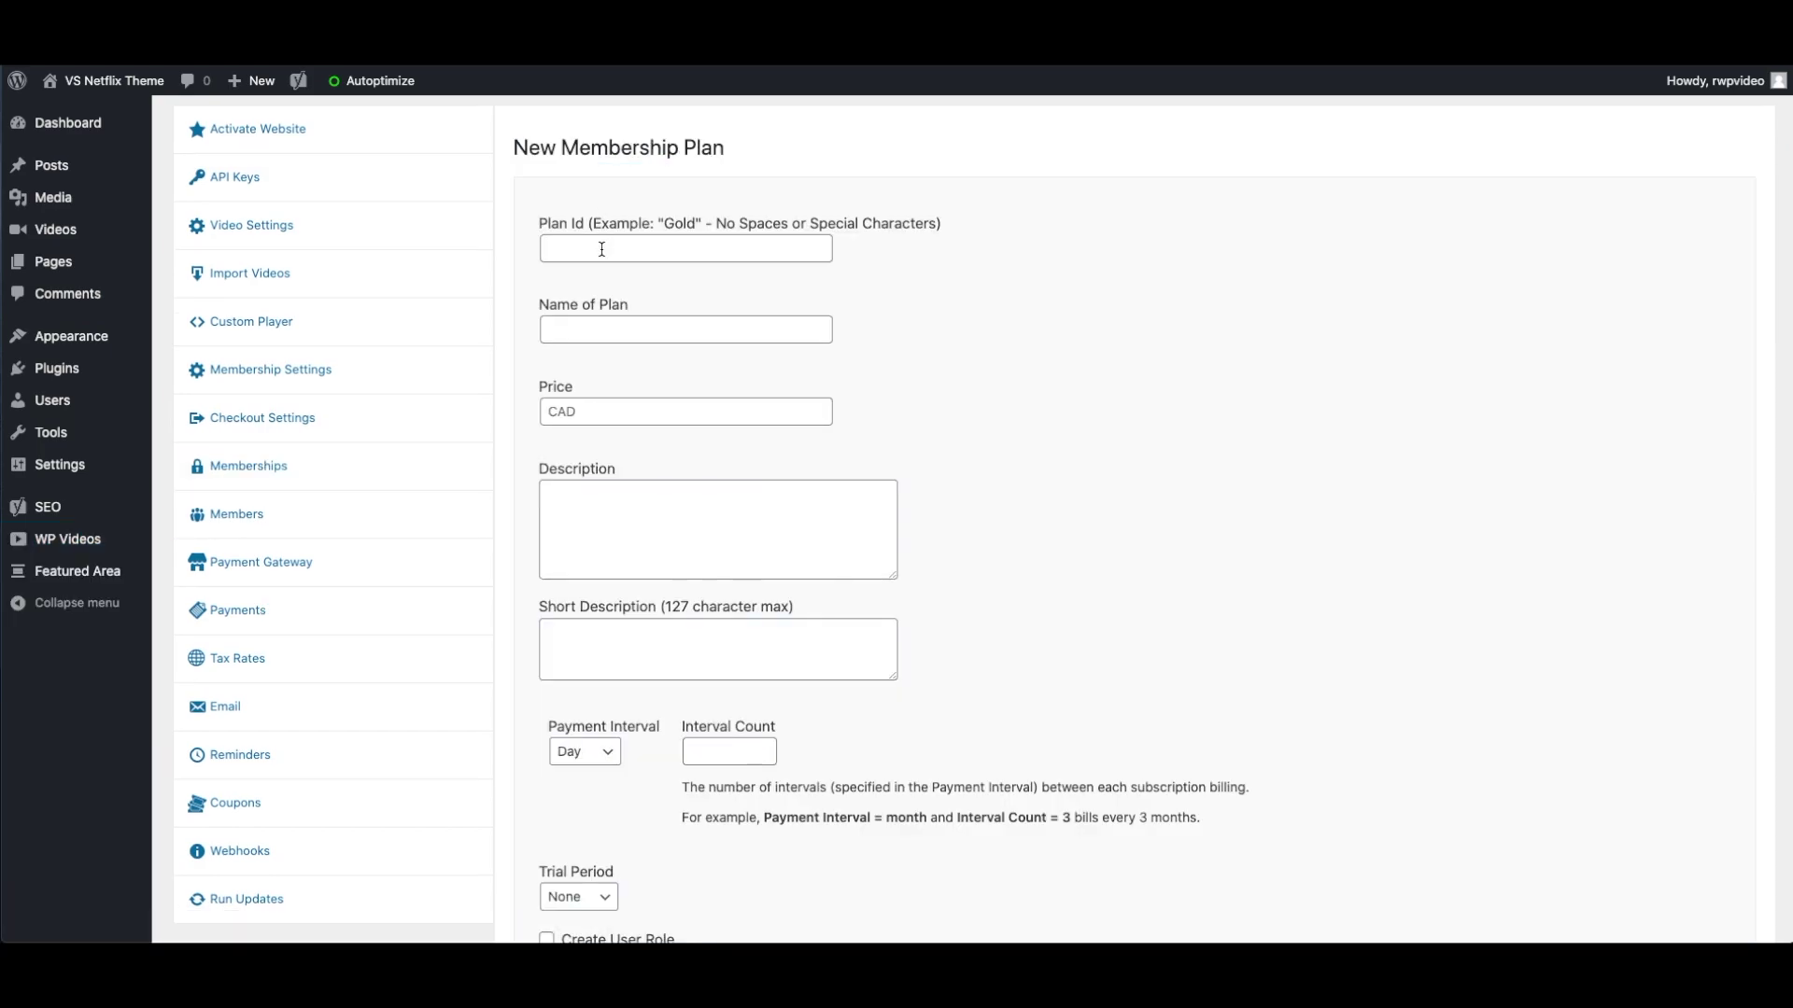
click(601, 249)
text(TestM)
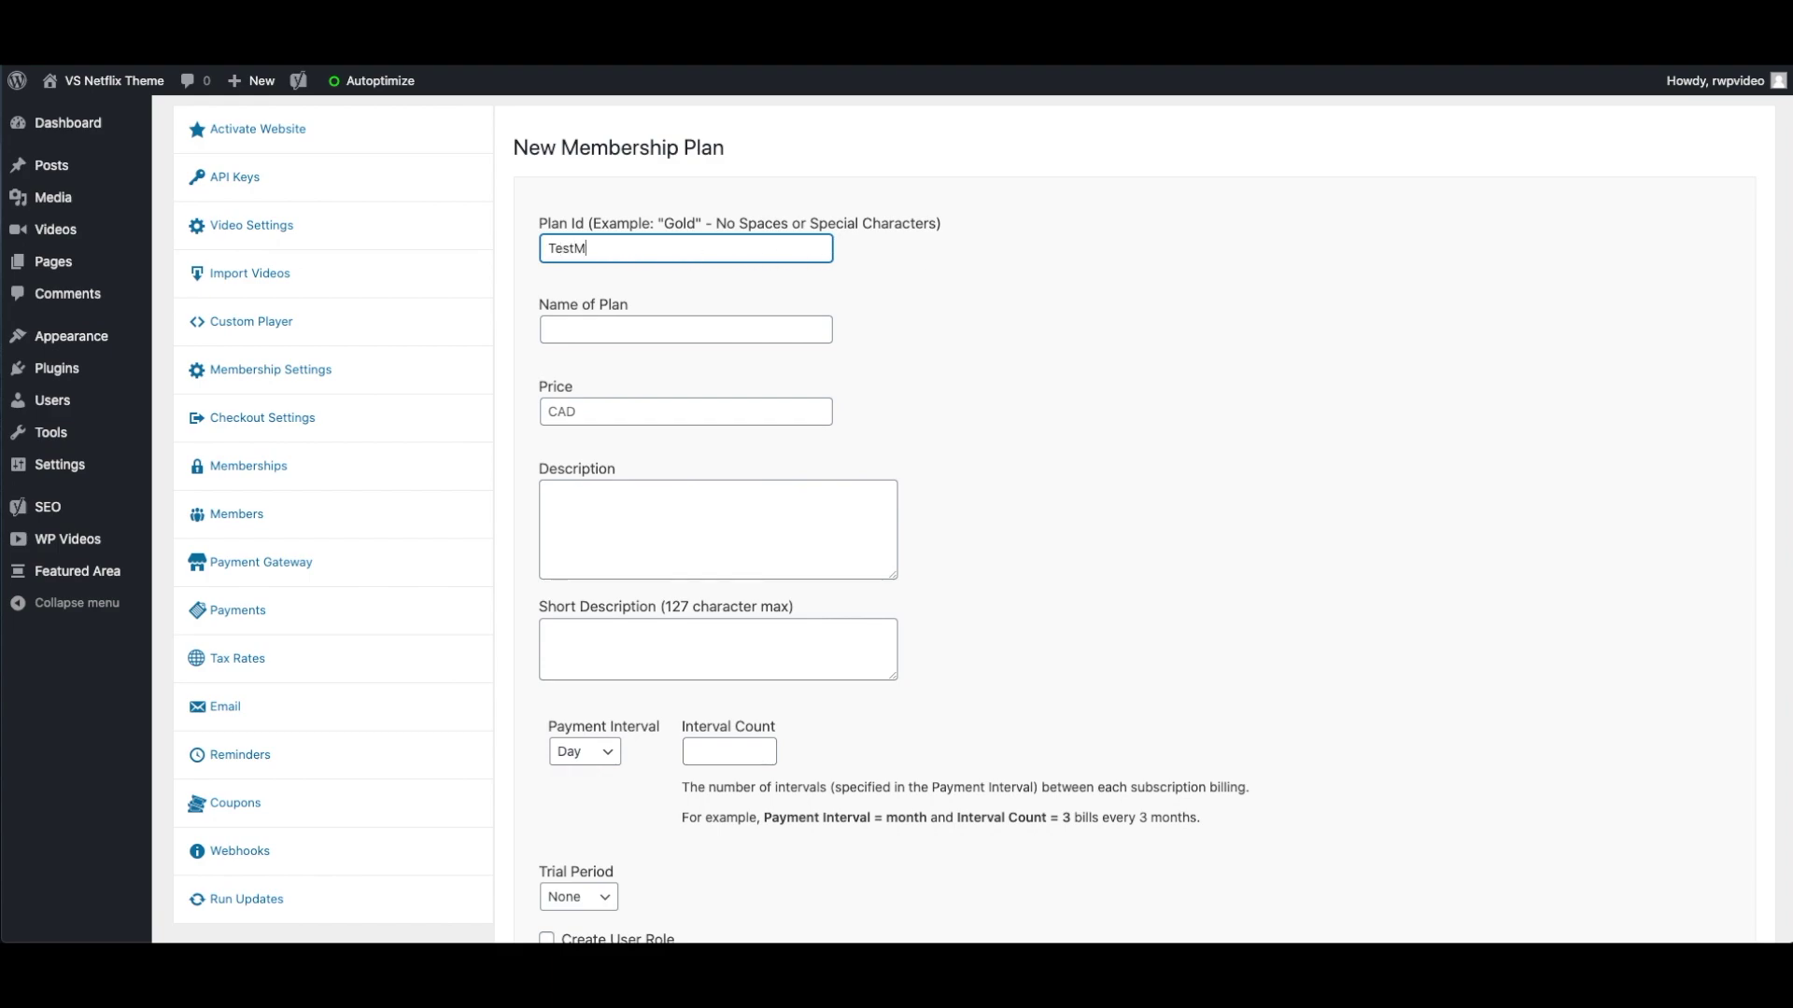
text(embership)
double_click(670, 250)
key(ctrl+c)
click(623, 328)
key(ctrl+v)
click(573, 329)
click(601, 409)
text(5)
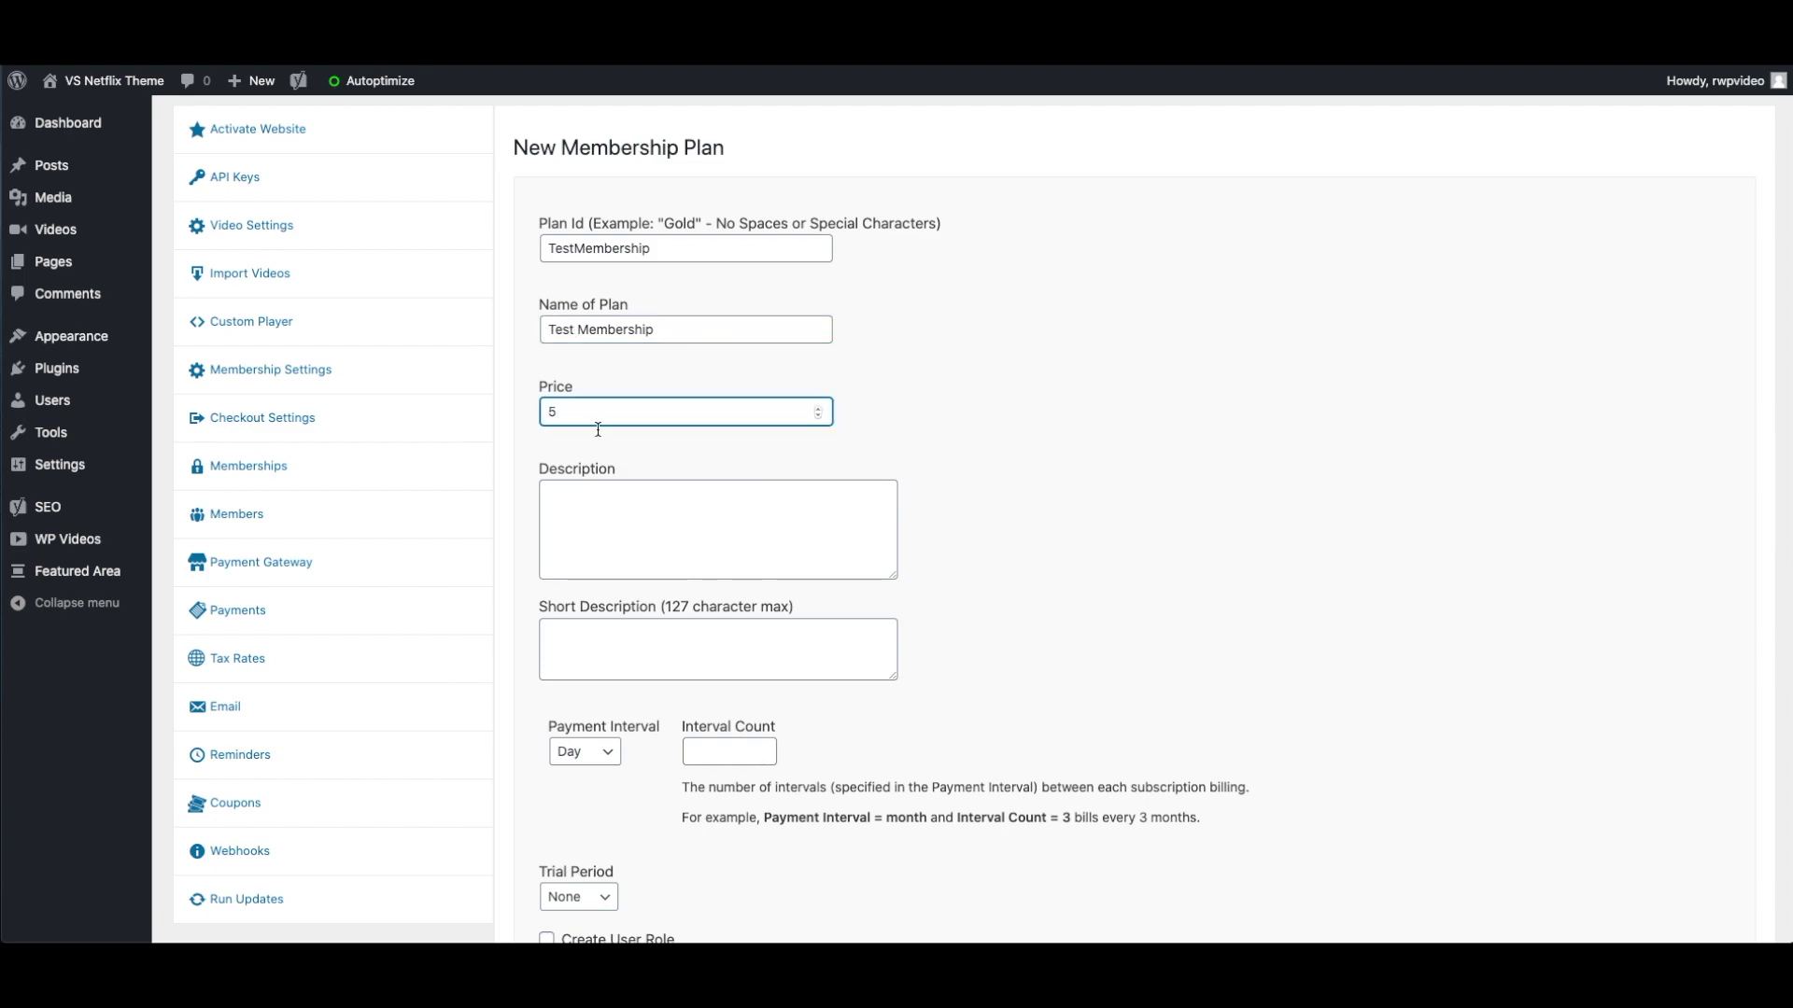
Fill the description and short description with 'Test Membership'.
click(605, 546)
key(ctrl+v)
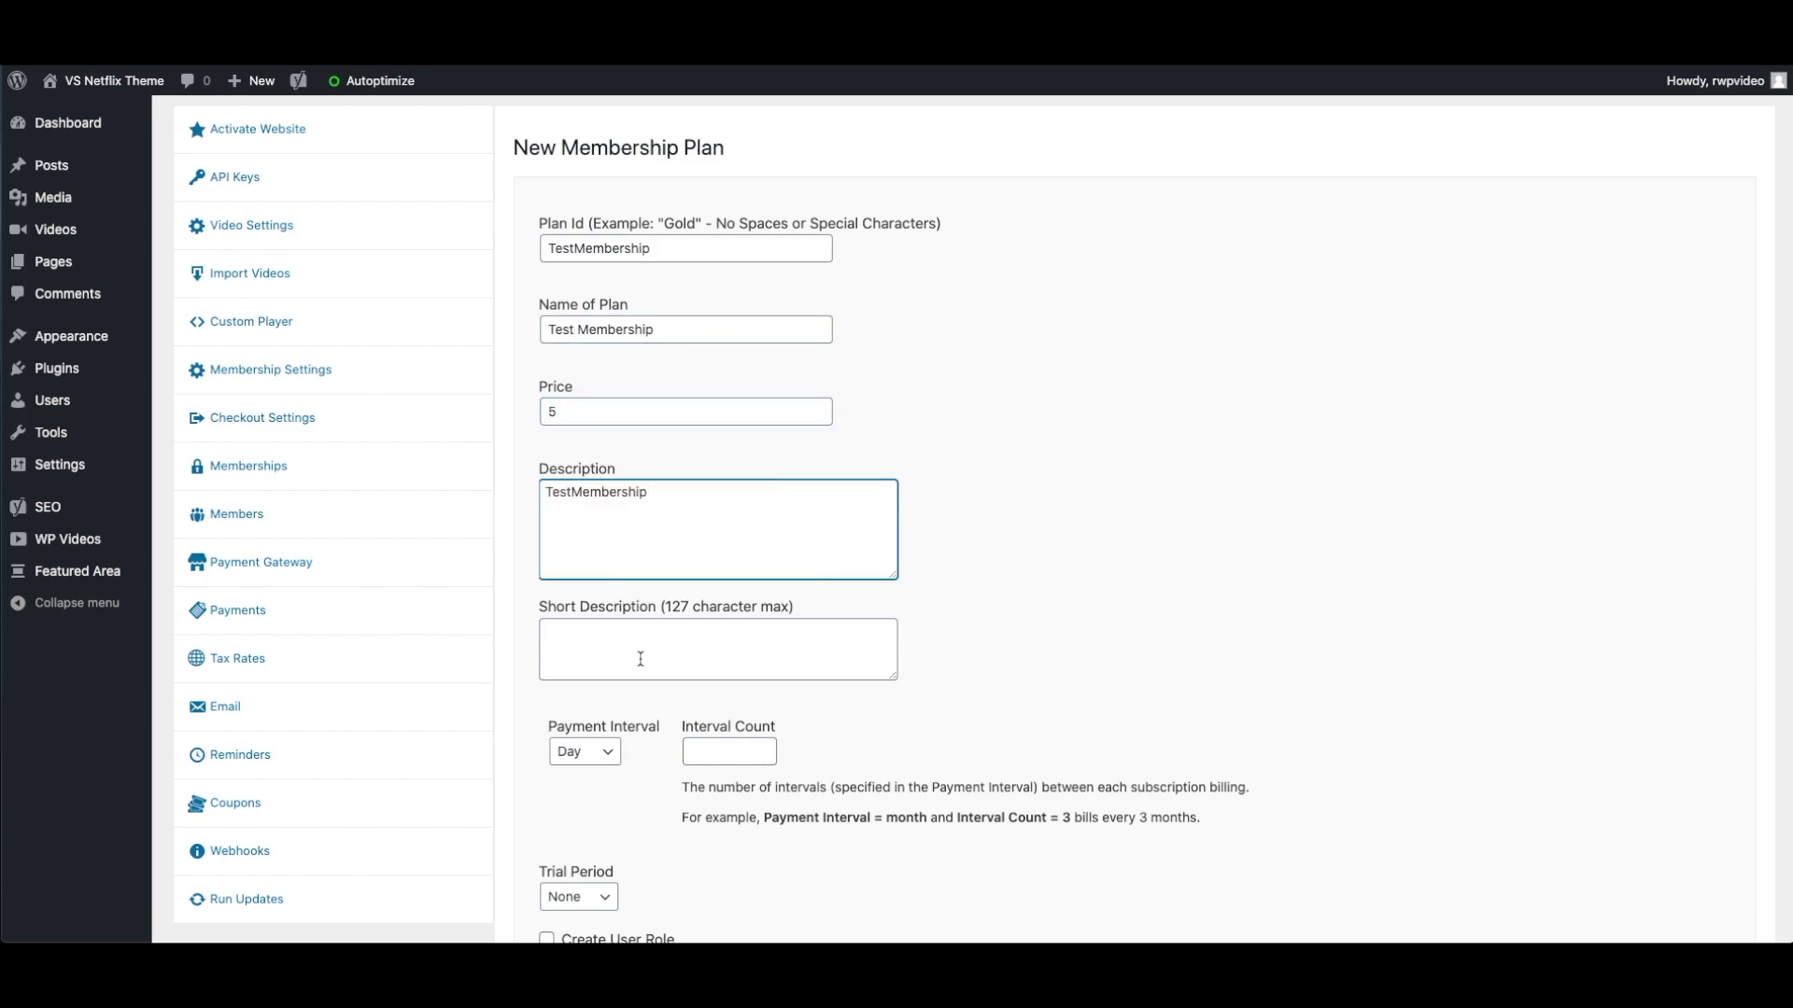
click(571, 491)
key(ctrl+a)
key(ctrl+c)
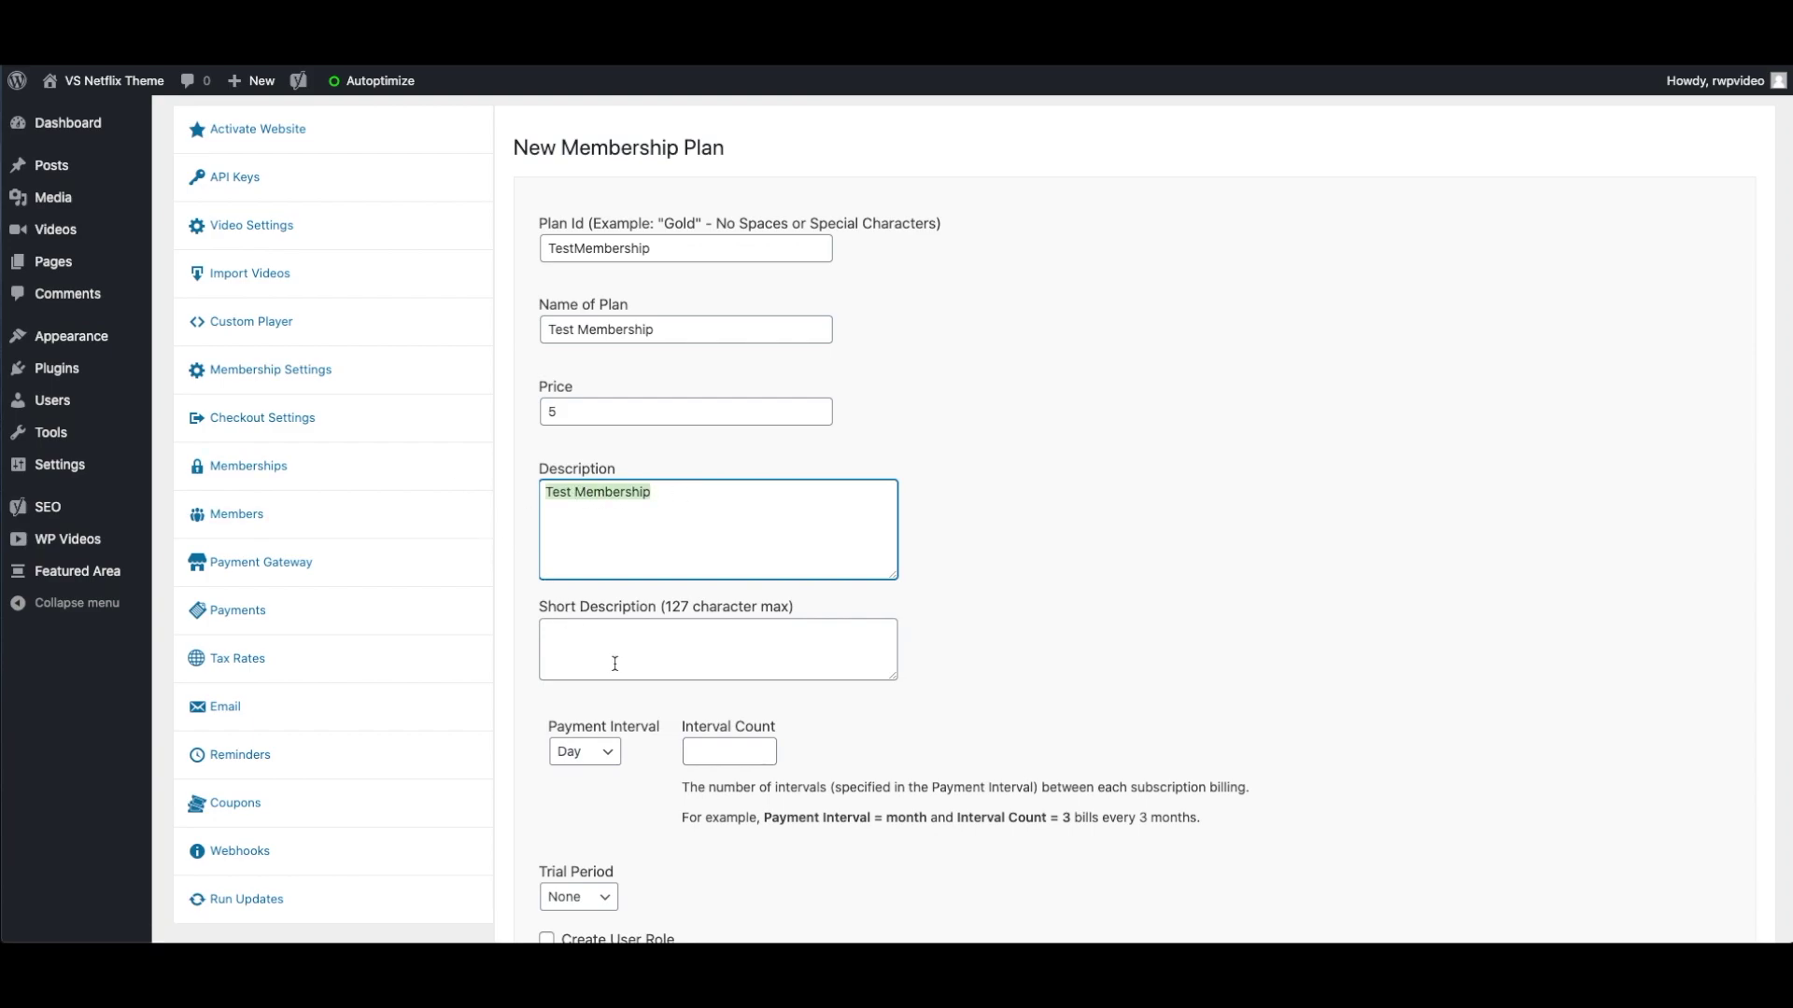
click(615, 663)
key(ctrl+v)
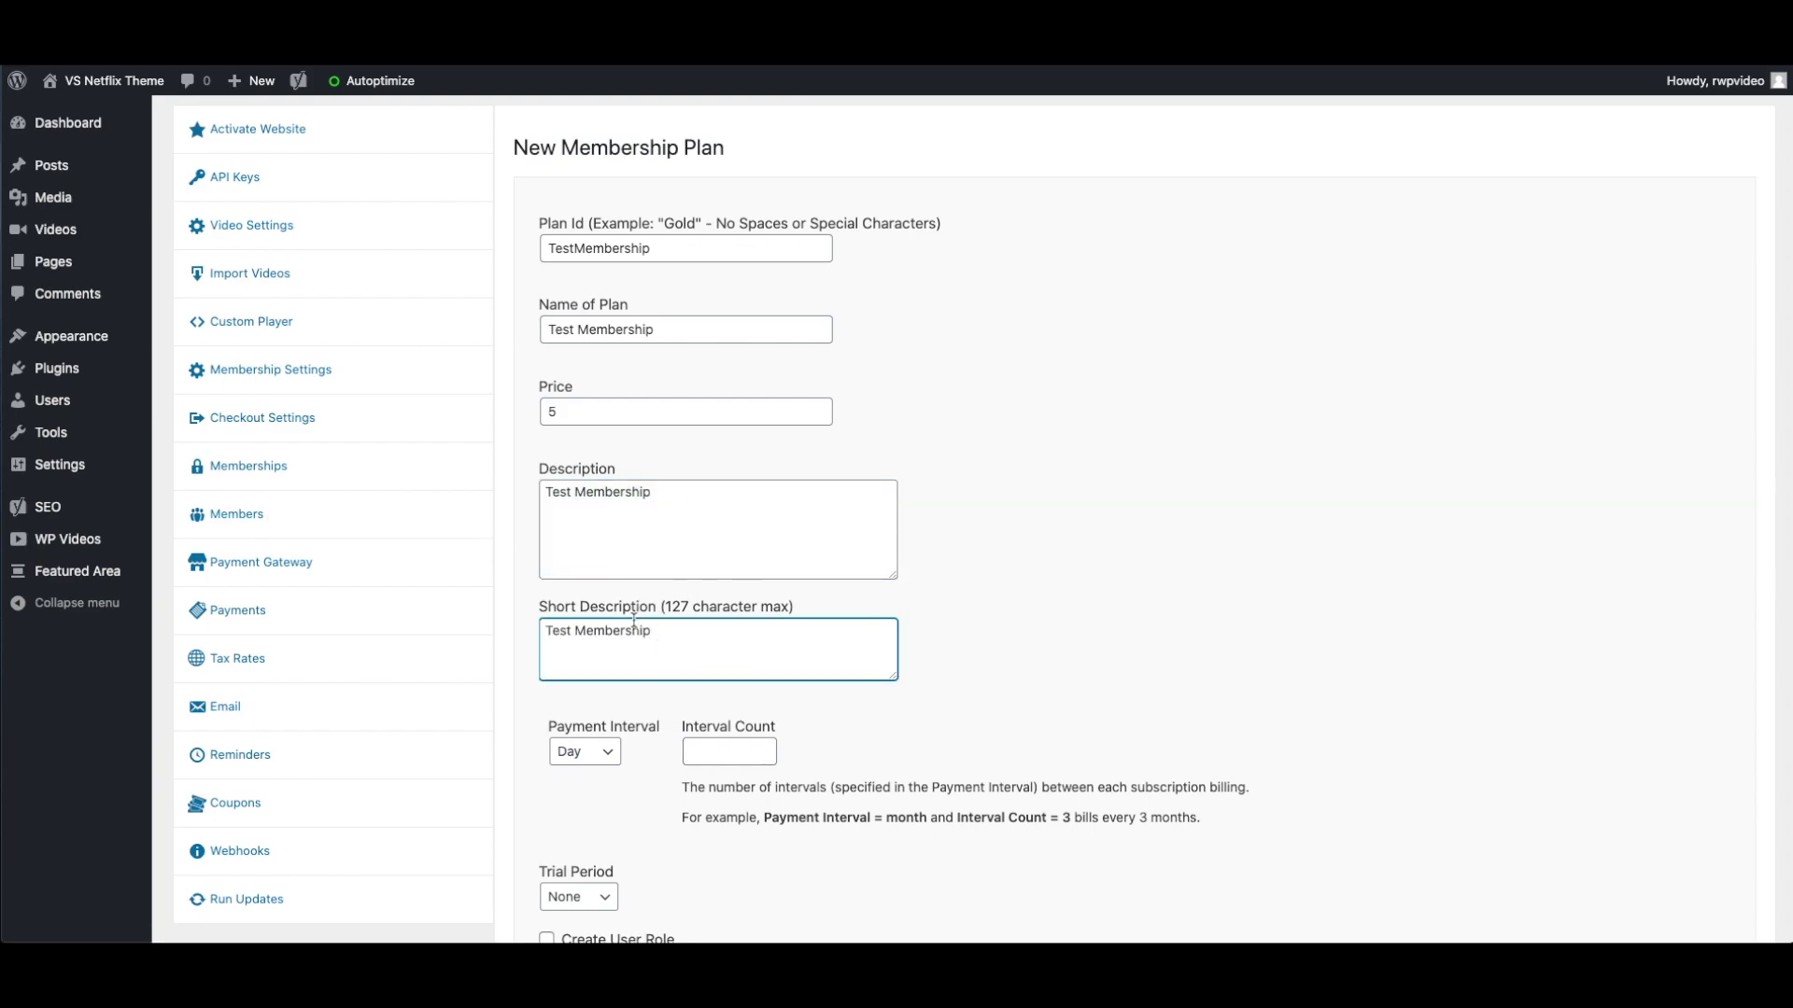
scroll(634, 616, down, 1)
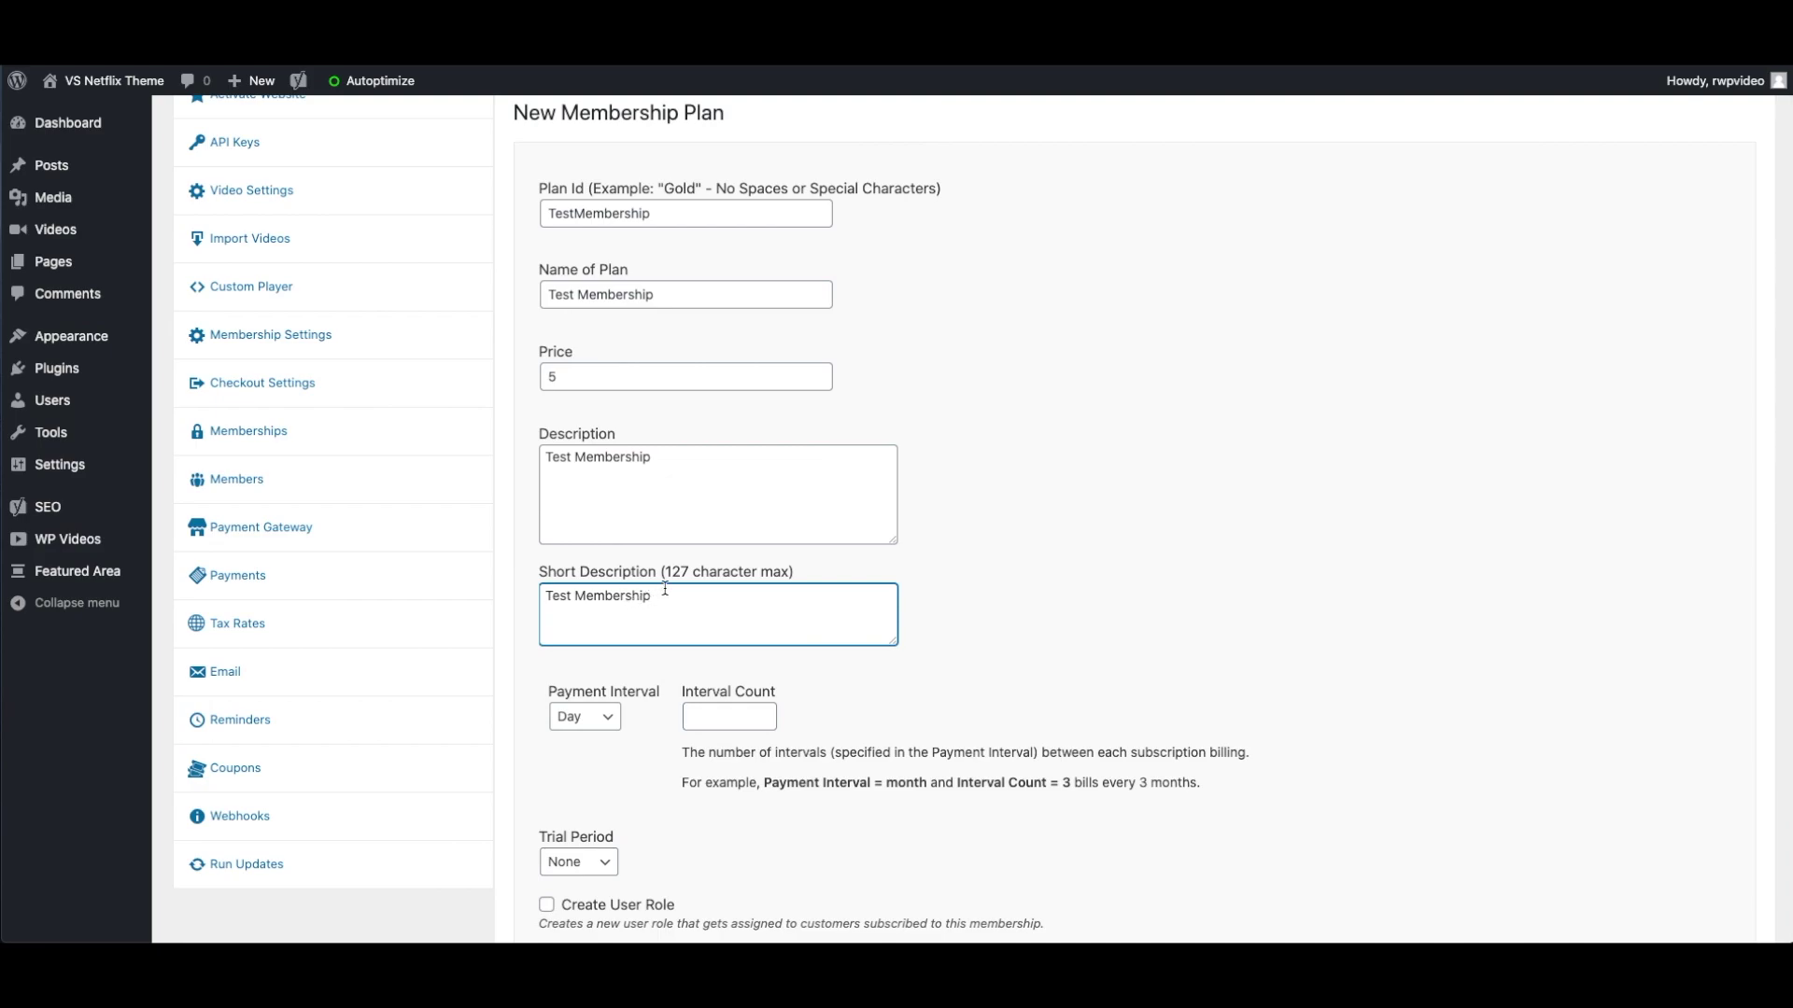
scroll(659, 589, down, 2)
scroll(619, 569, down, 1)
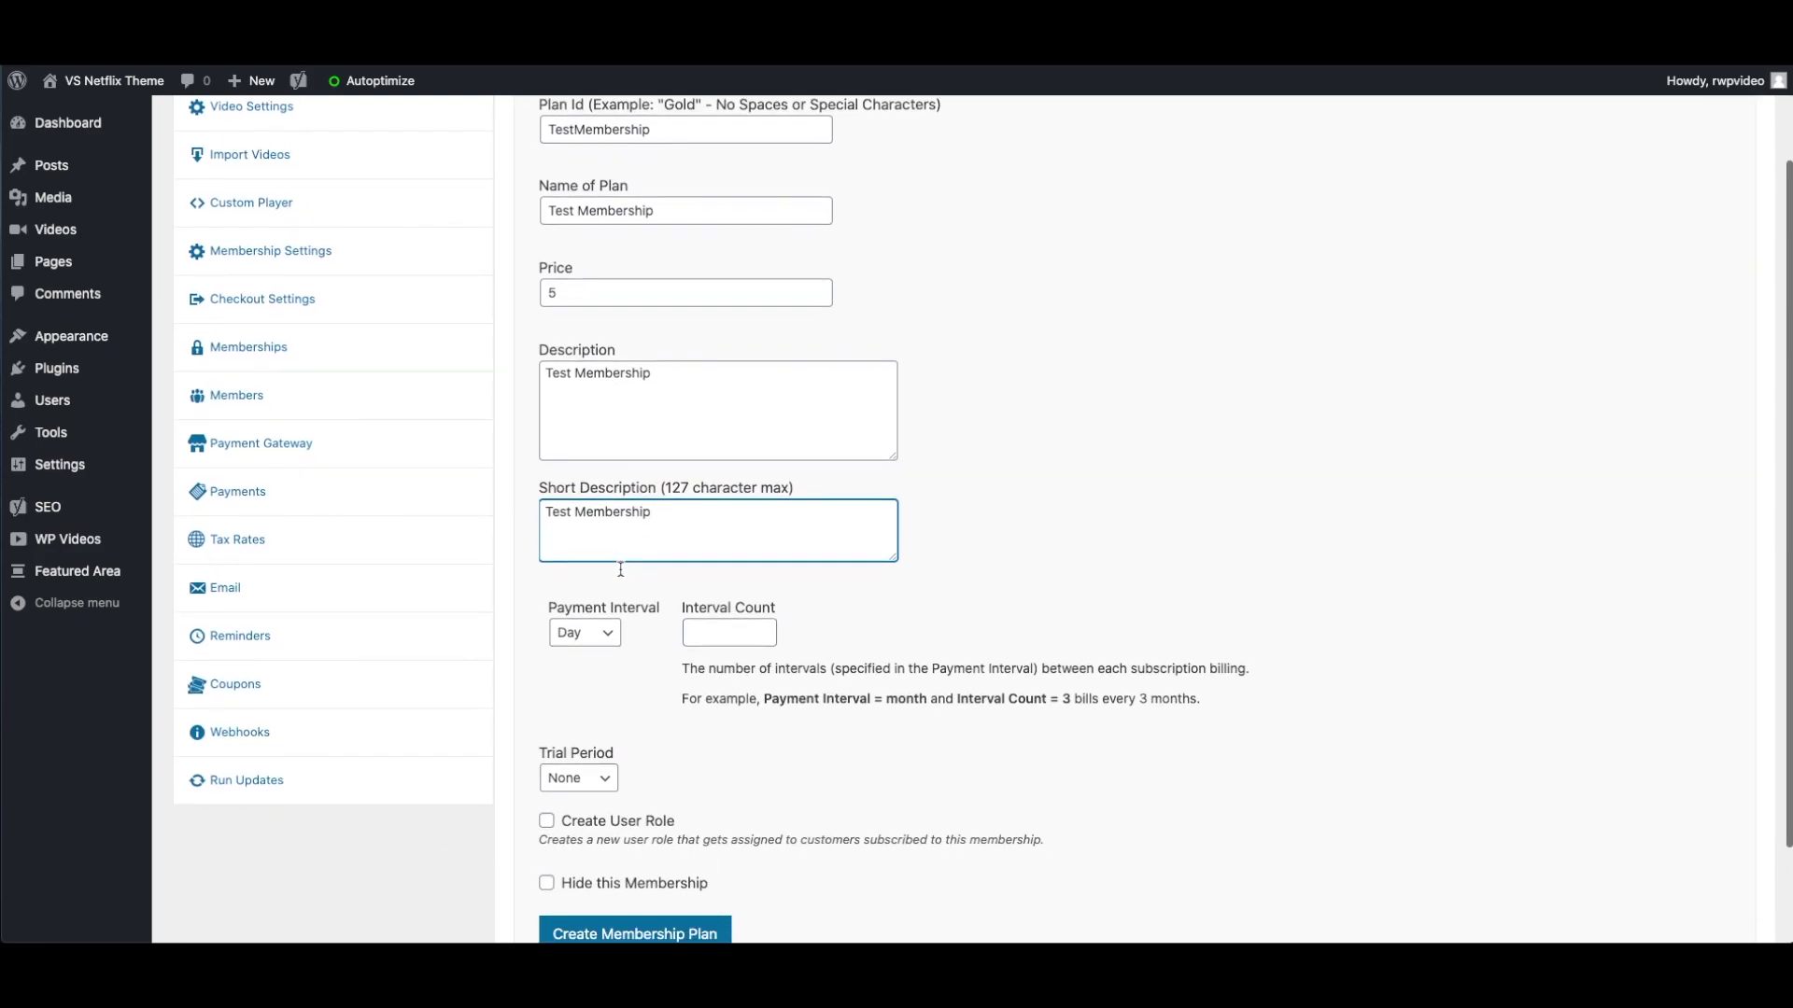
click(590, 637)
Set the payment interval to Week with an interval count of 1.
click(577, 636)
click(727, 637)
text(1)
click(972, 609)
scroll(825, 597, down, 2)
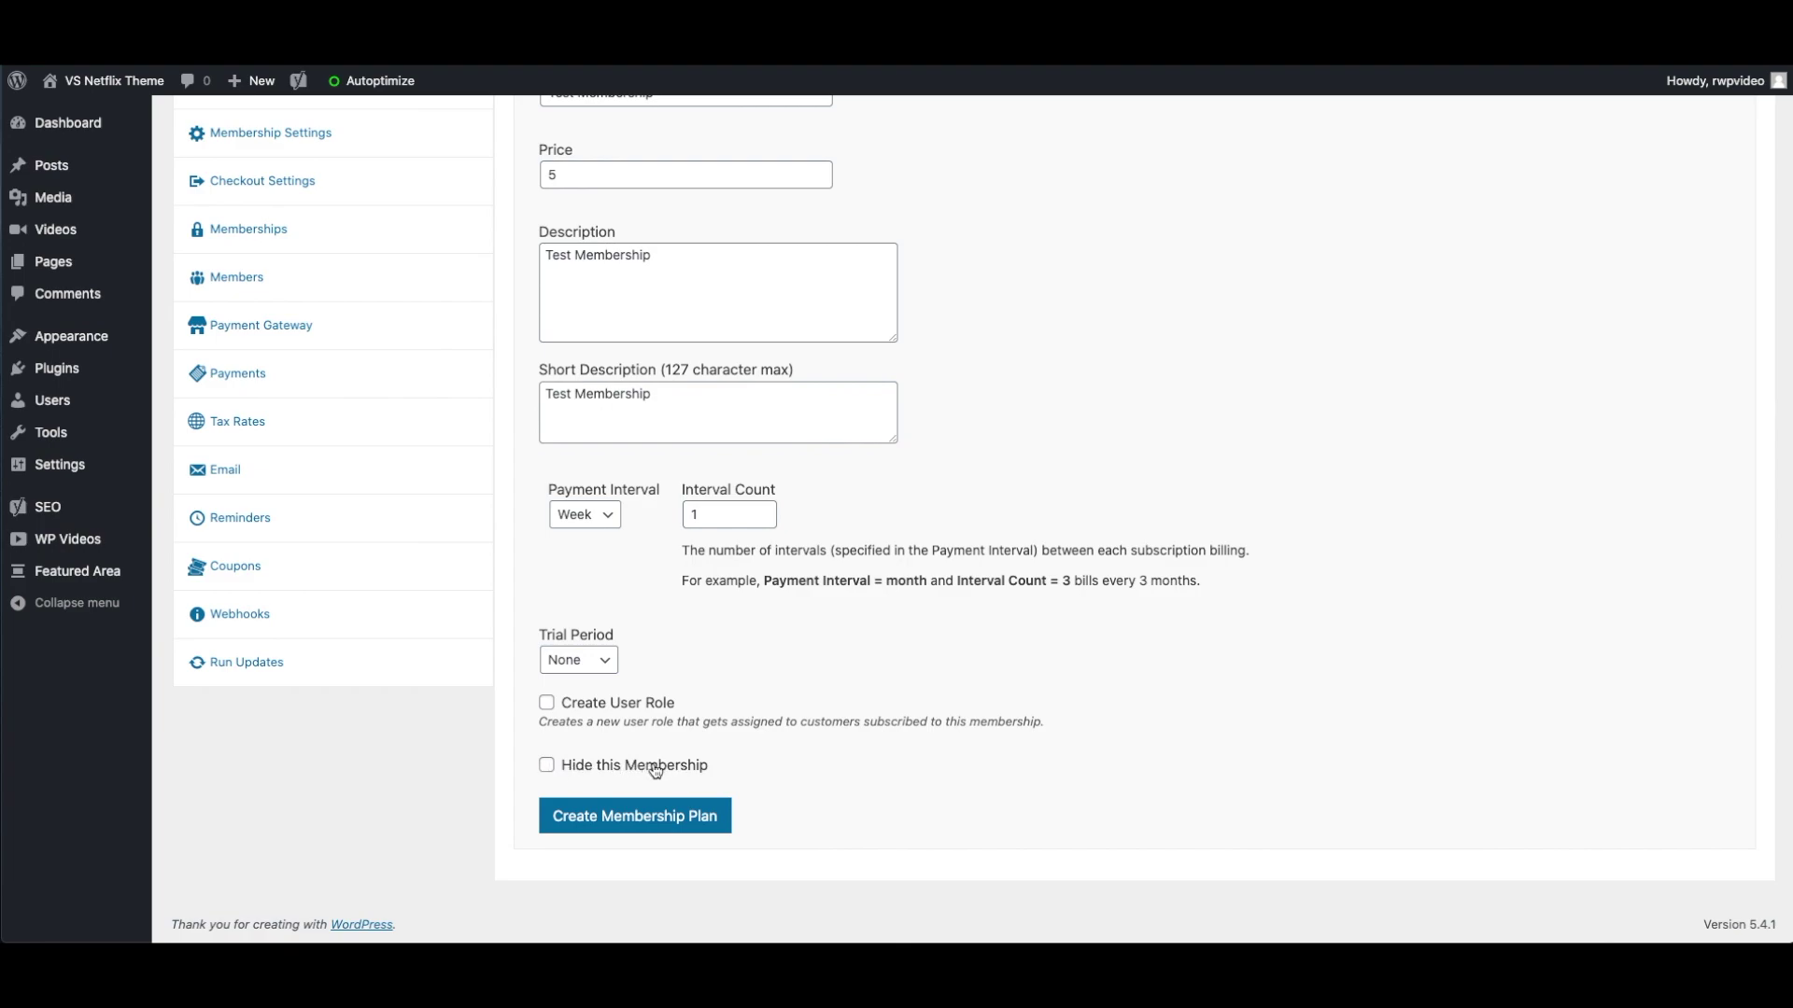
Create the Test Membership plan at CAD 5.00/week and start its Stripe billing plan.
click(634, 818)
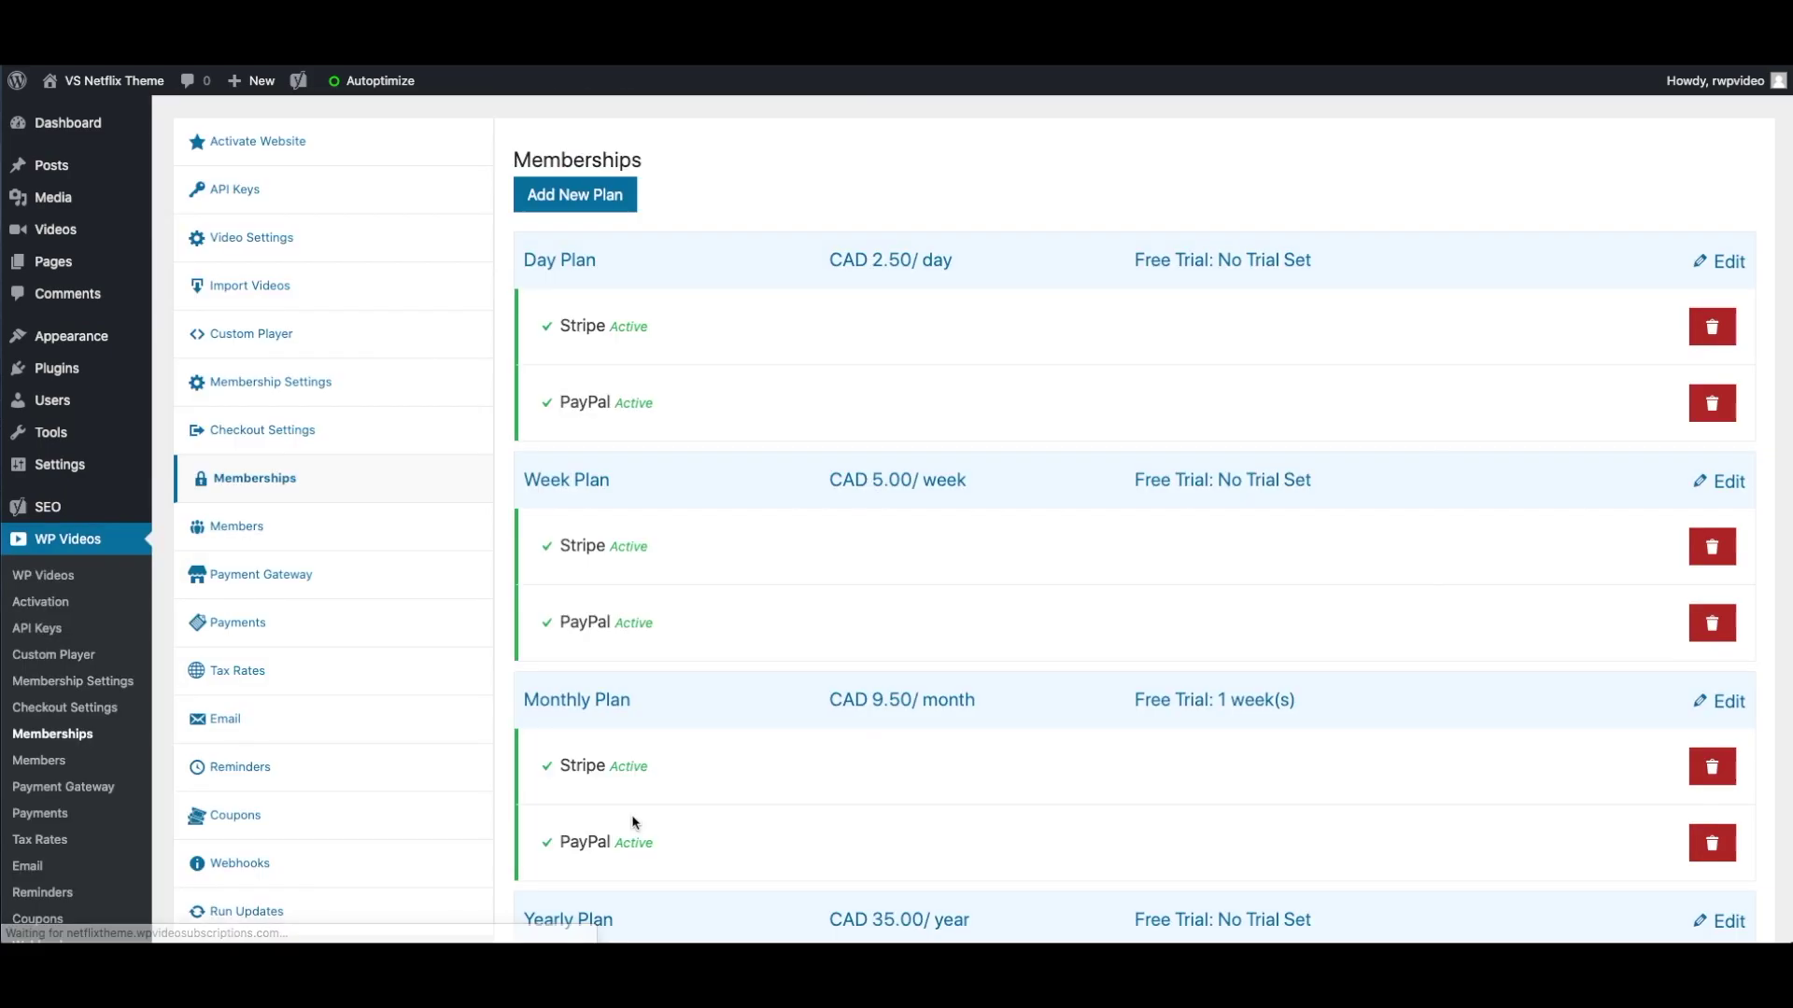
scroll(965, 642, down, 8)
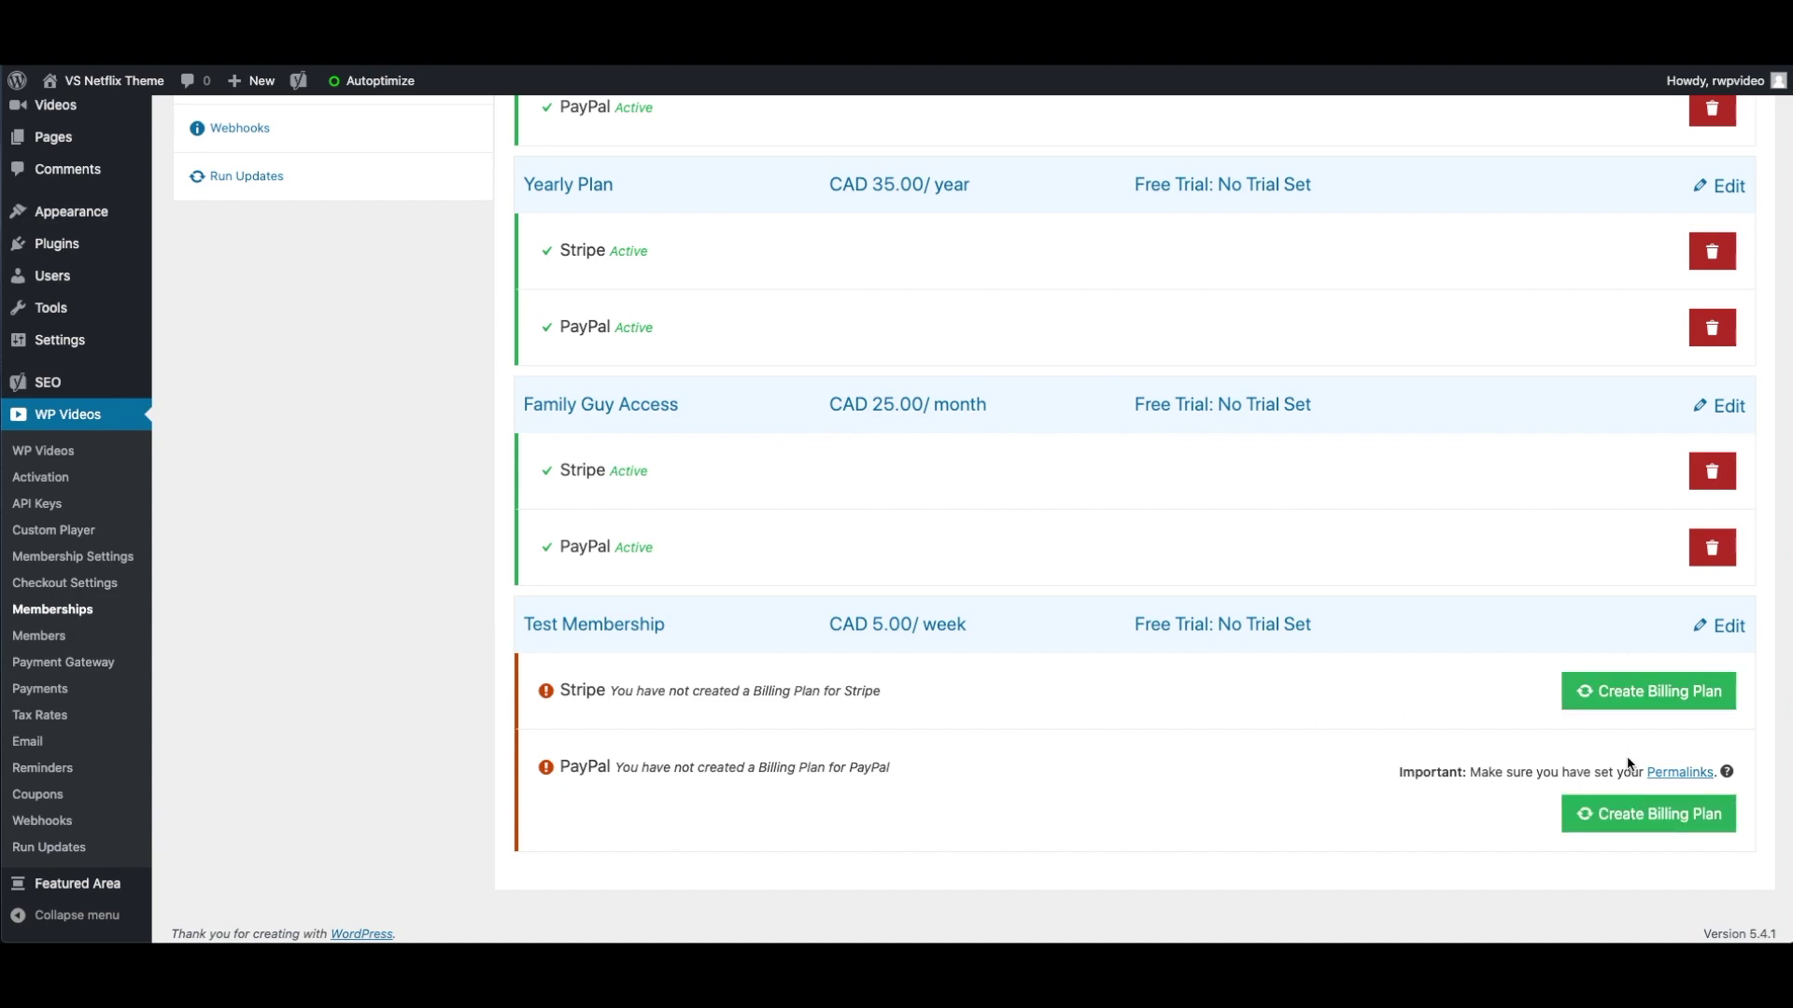
click(1625, 696)
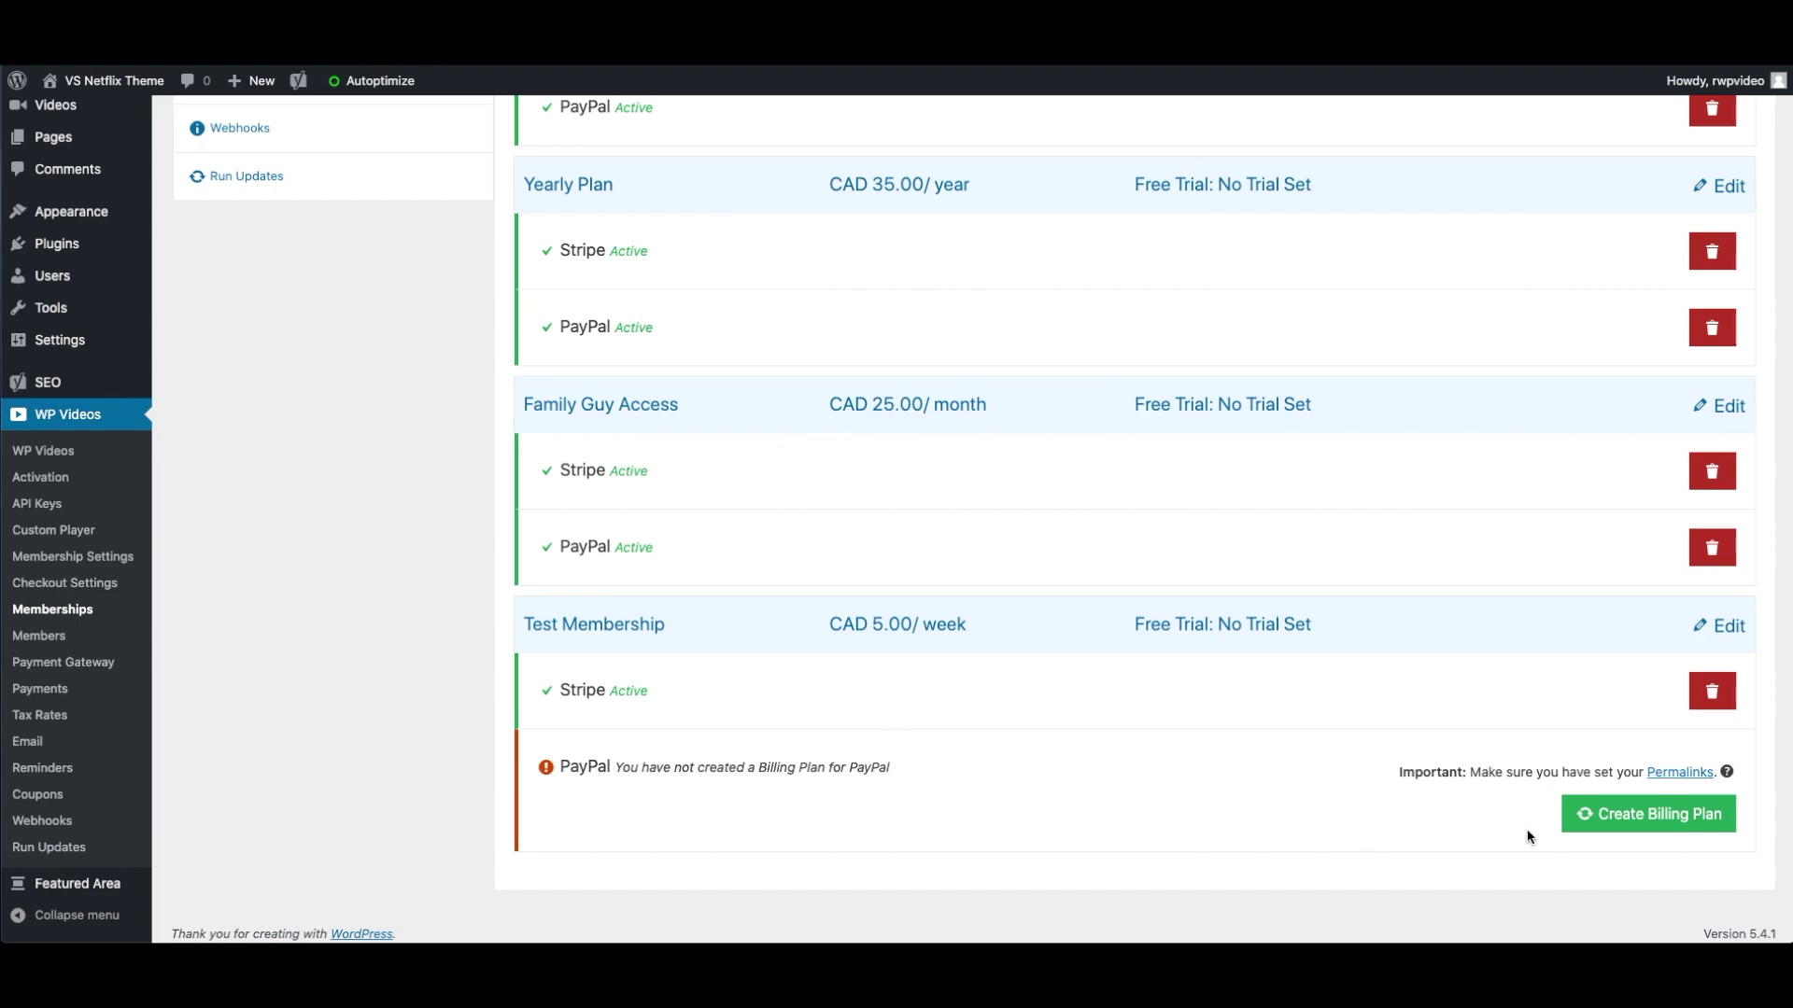
Create the PayPal billing plan for Test Membership so both gateways are active.
click(1611, 815)
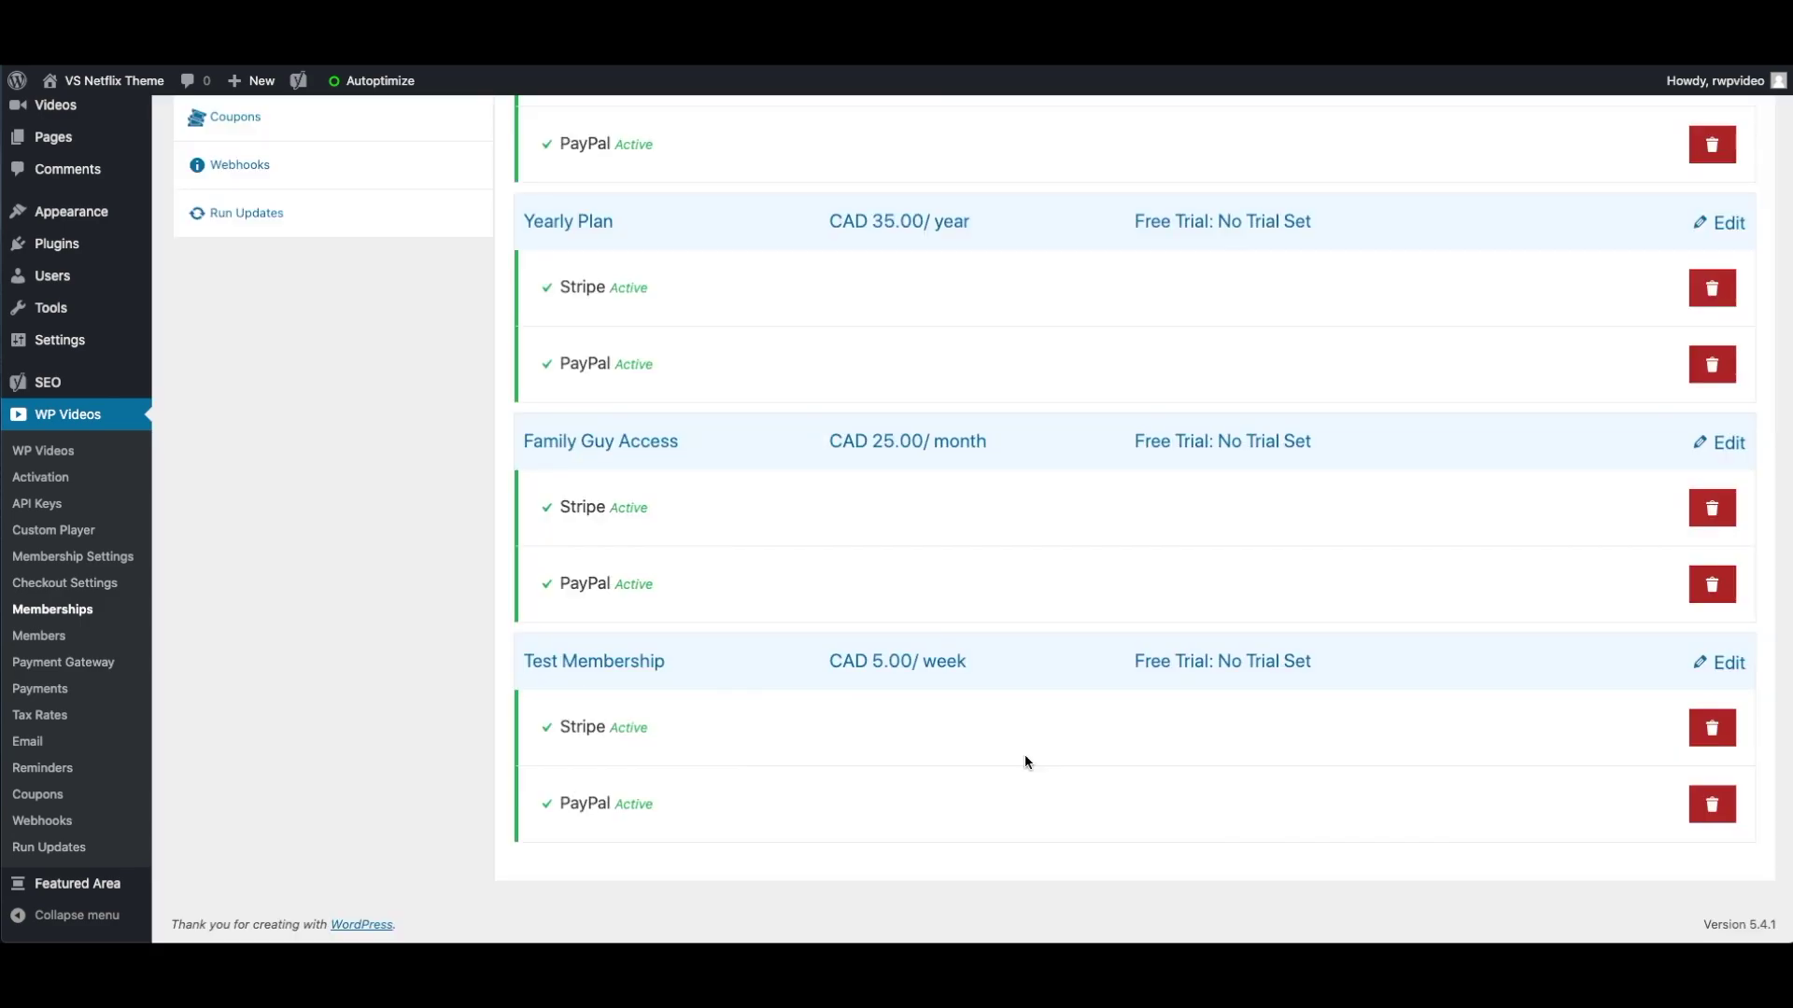
scroll(1025, 754, up, 5)
scroll(1448, 541, up, 5)
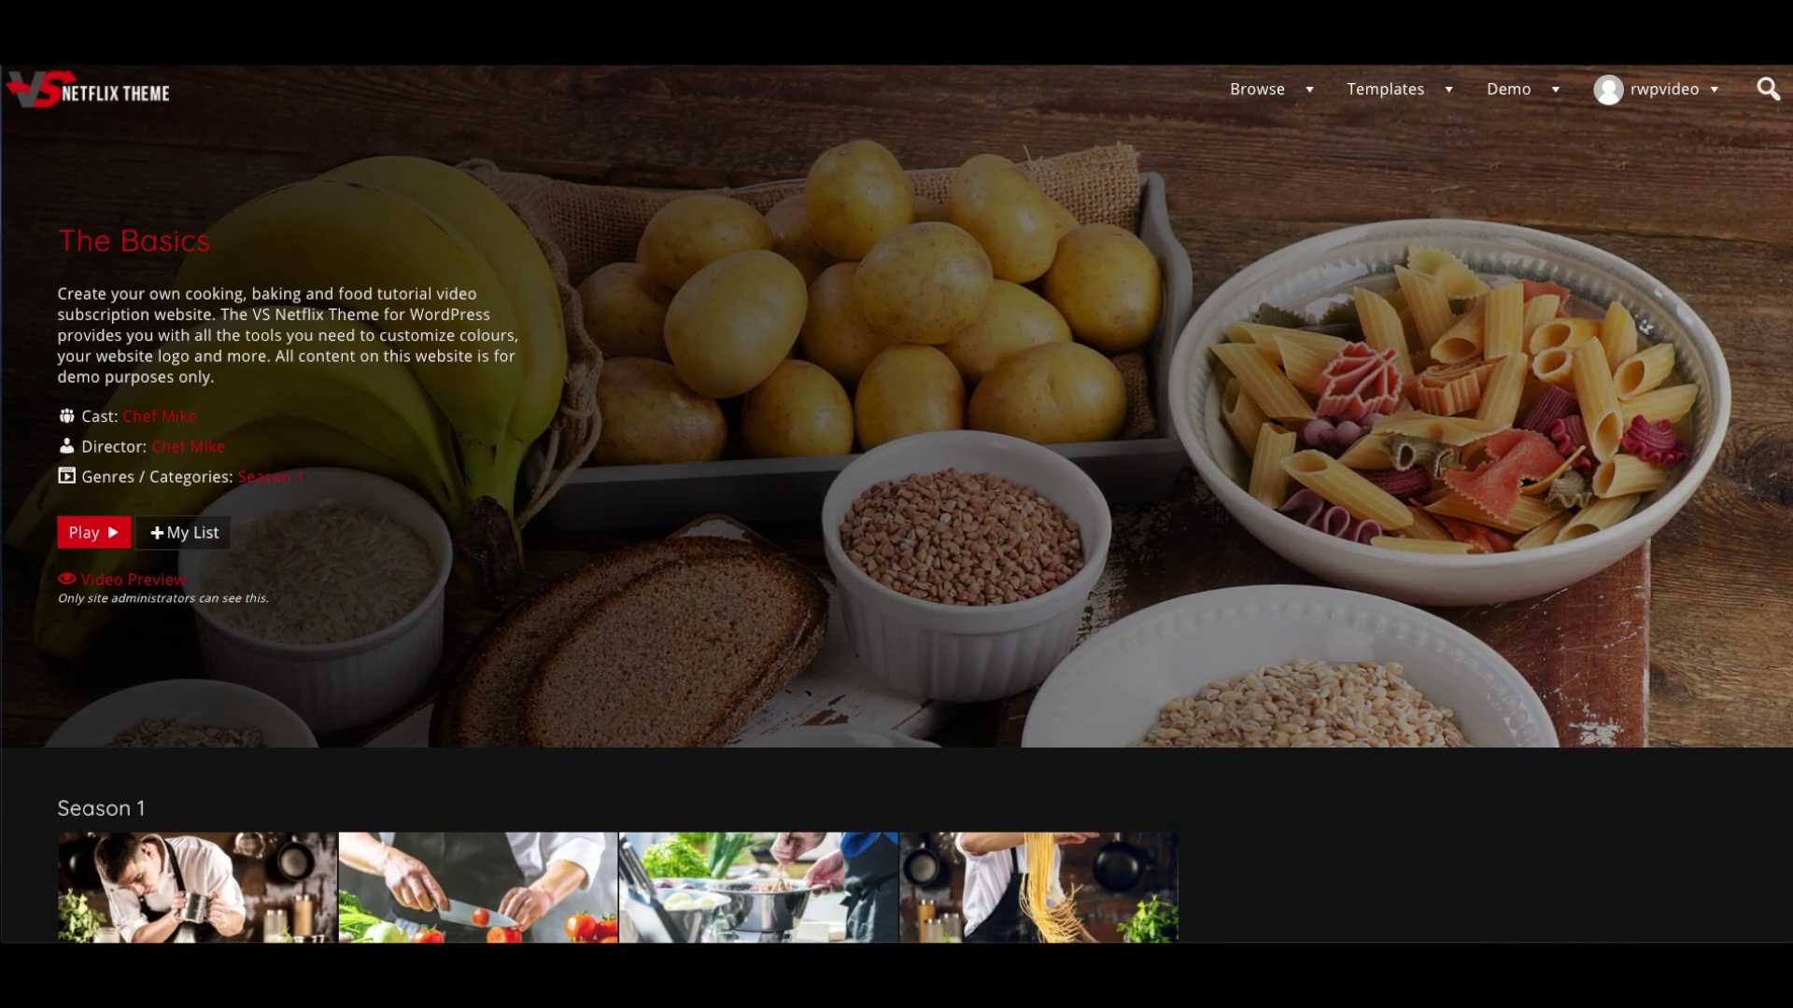
Check out Test Membership on the site and proceed to the payment options totalling 5.00.
key(Return)
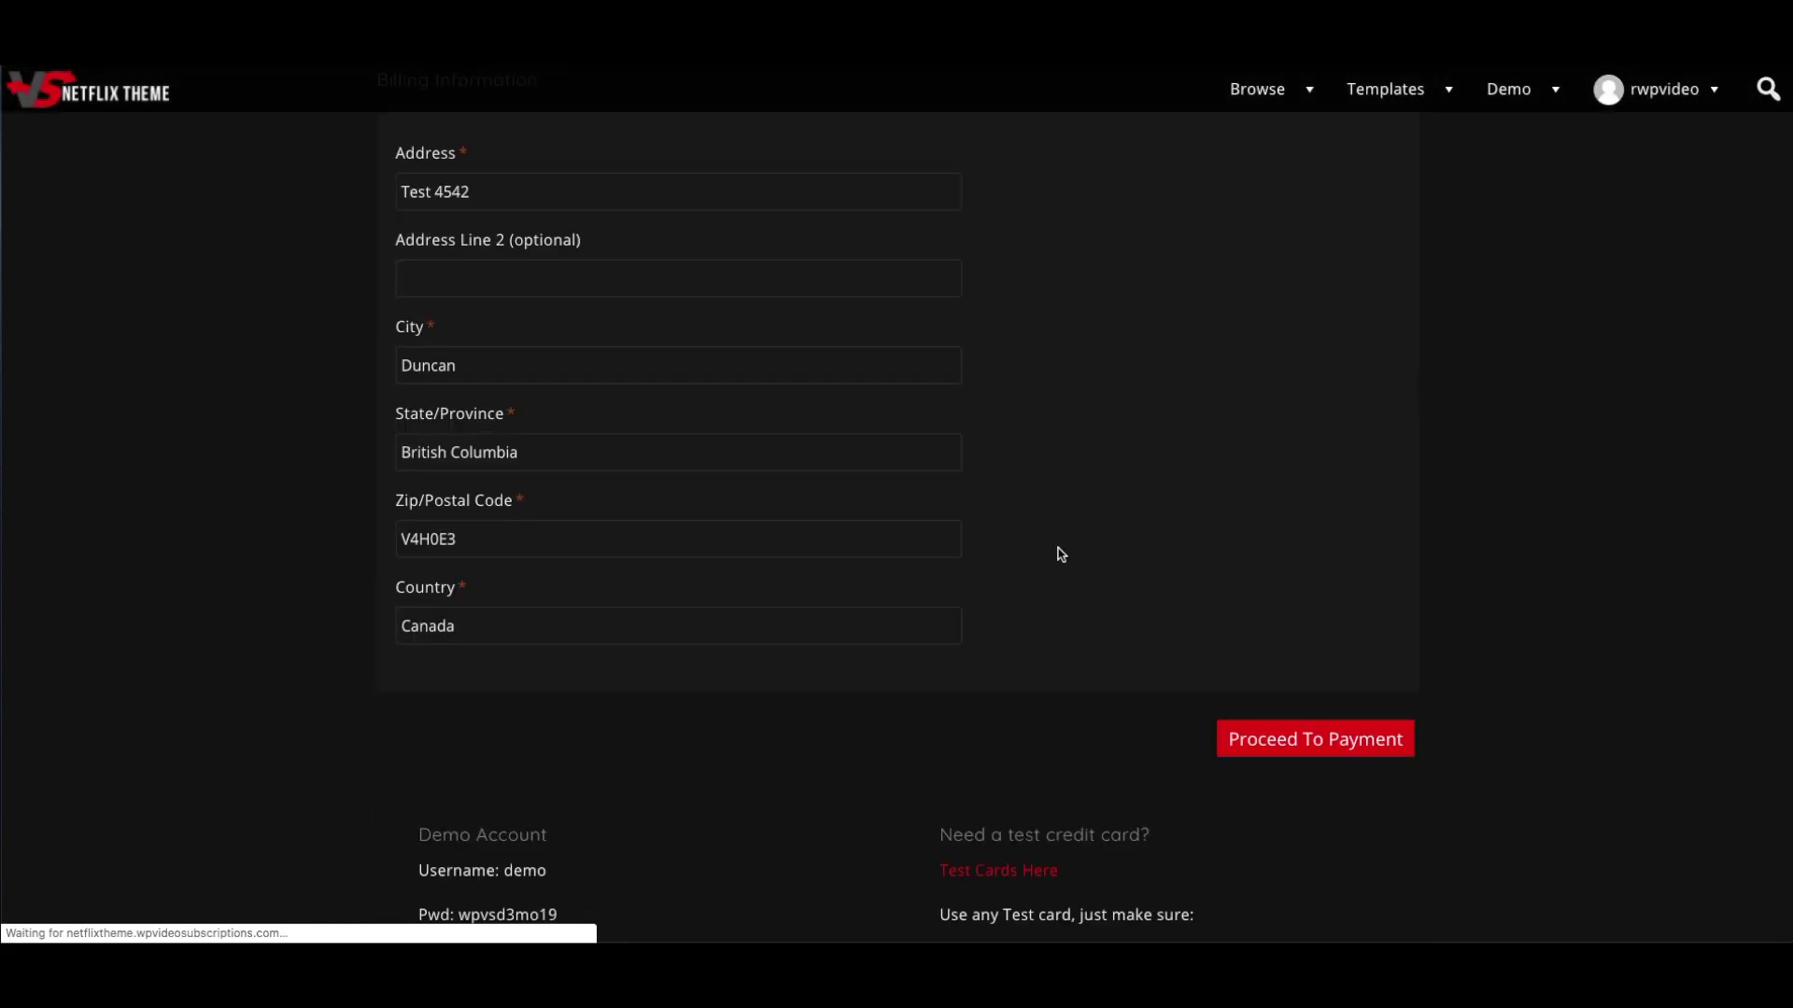
scroll(1065, 560, down, 3)
click(1332, 630)
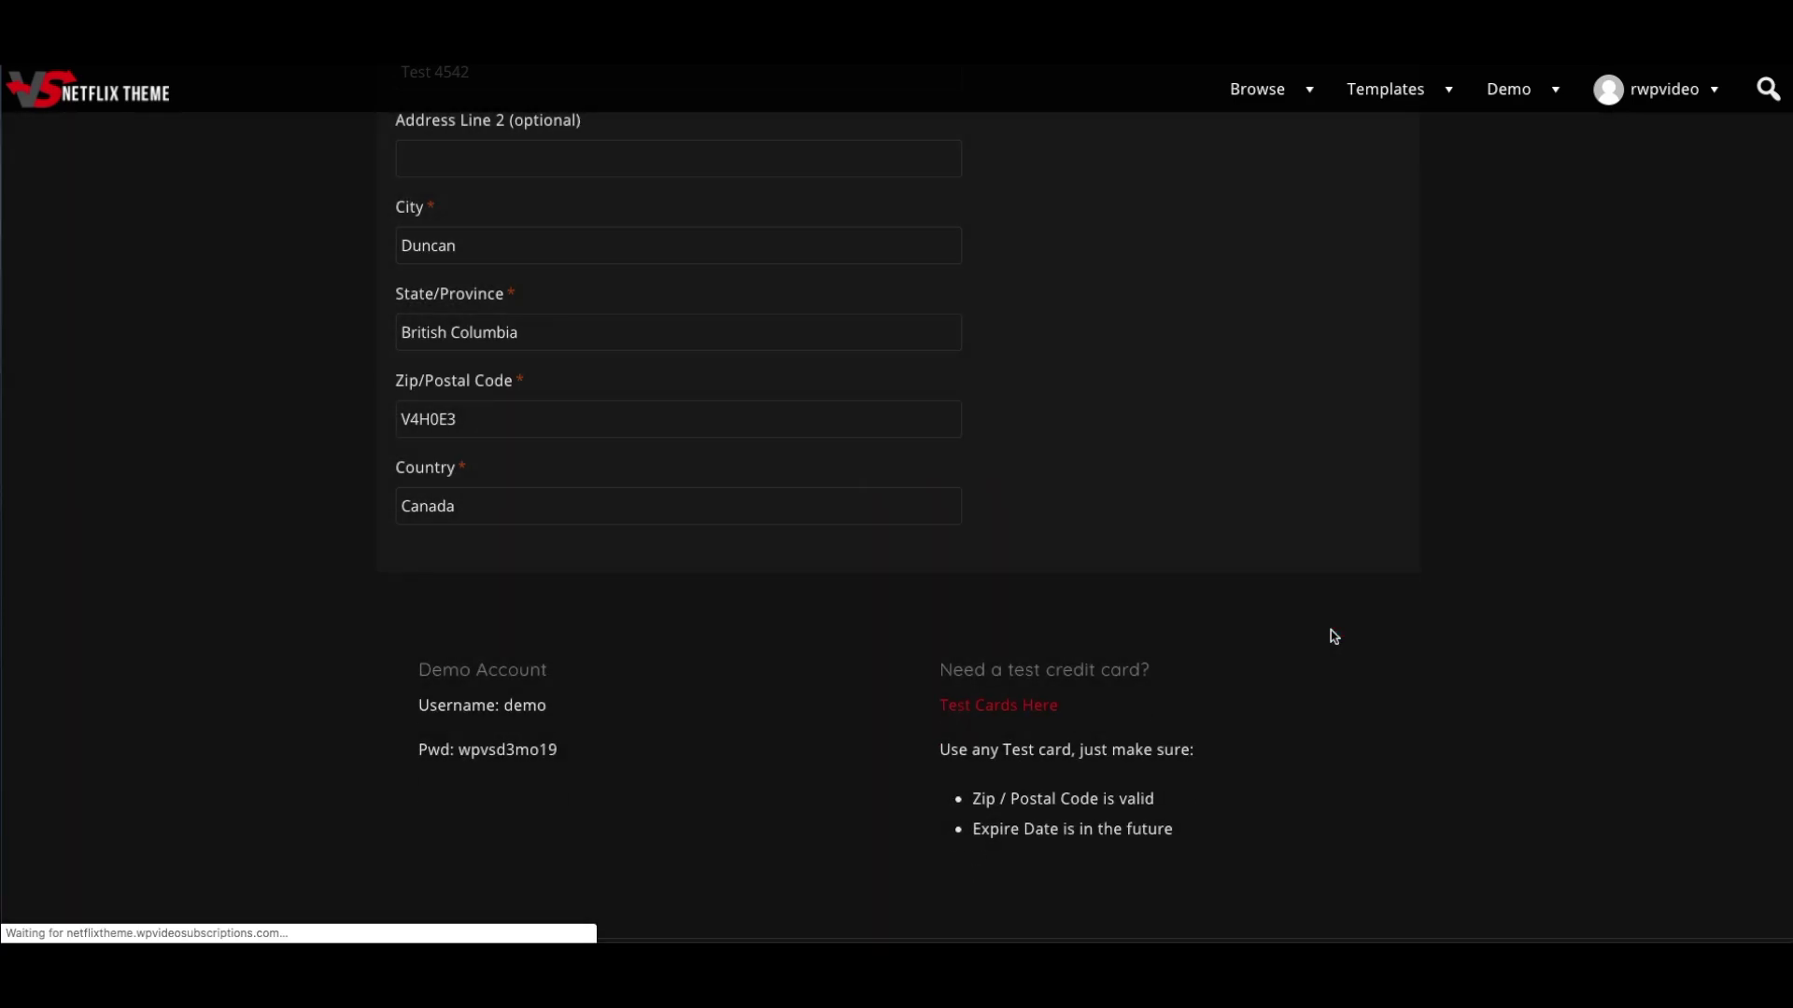
scroll(836, 612, down, 1)
scroll(836, 613, down, 1)
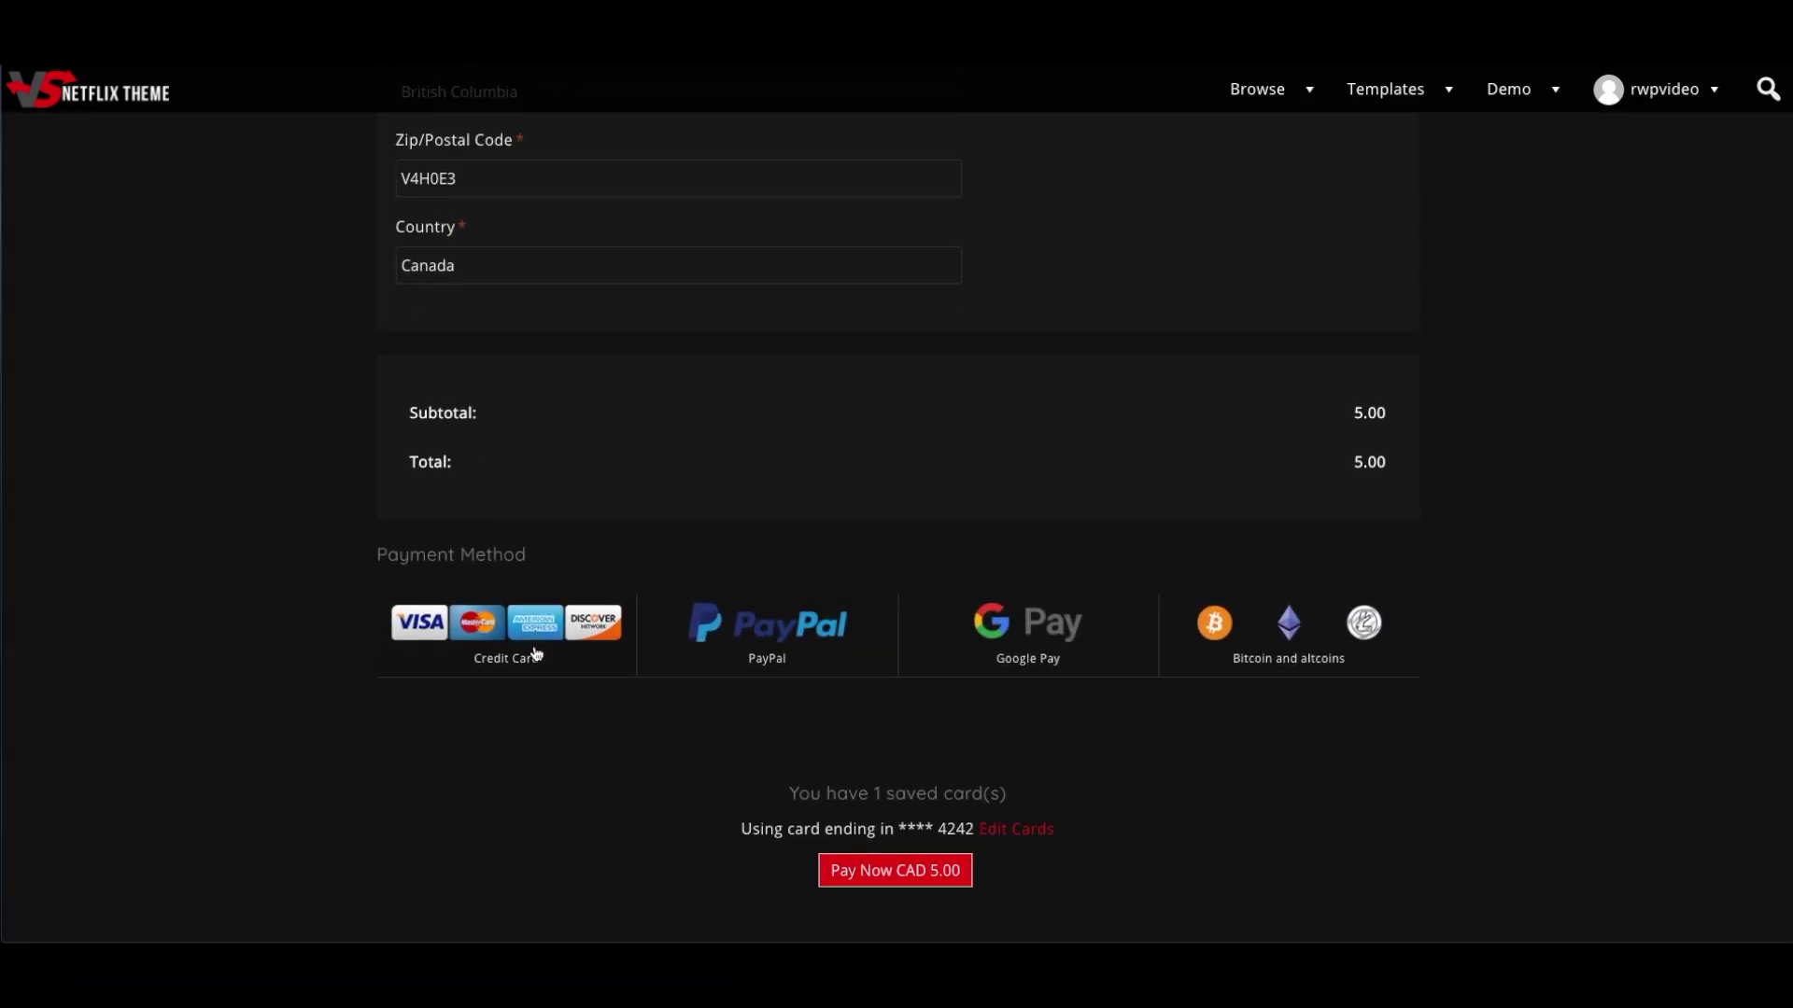
click(764, 630)
scroll(1470, 604, down, 1)
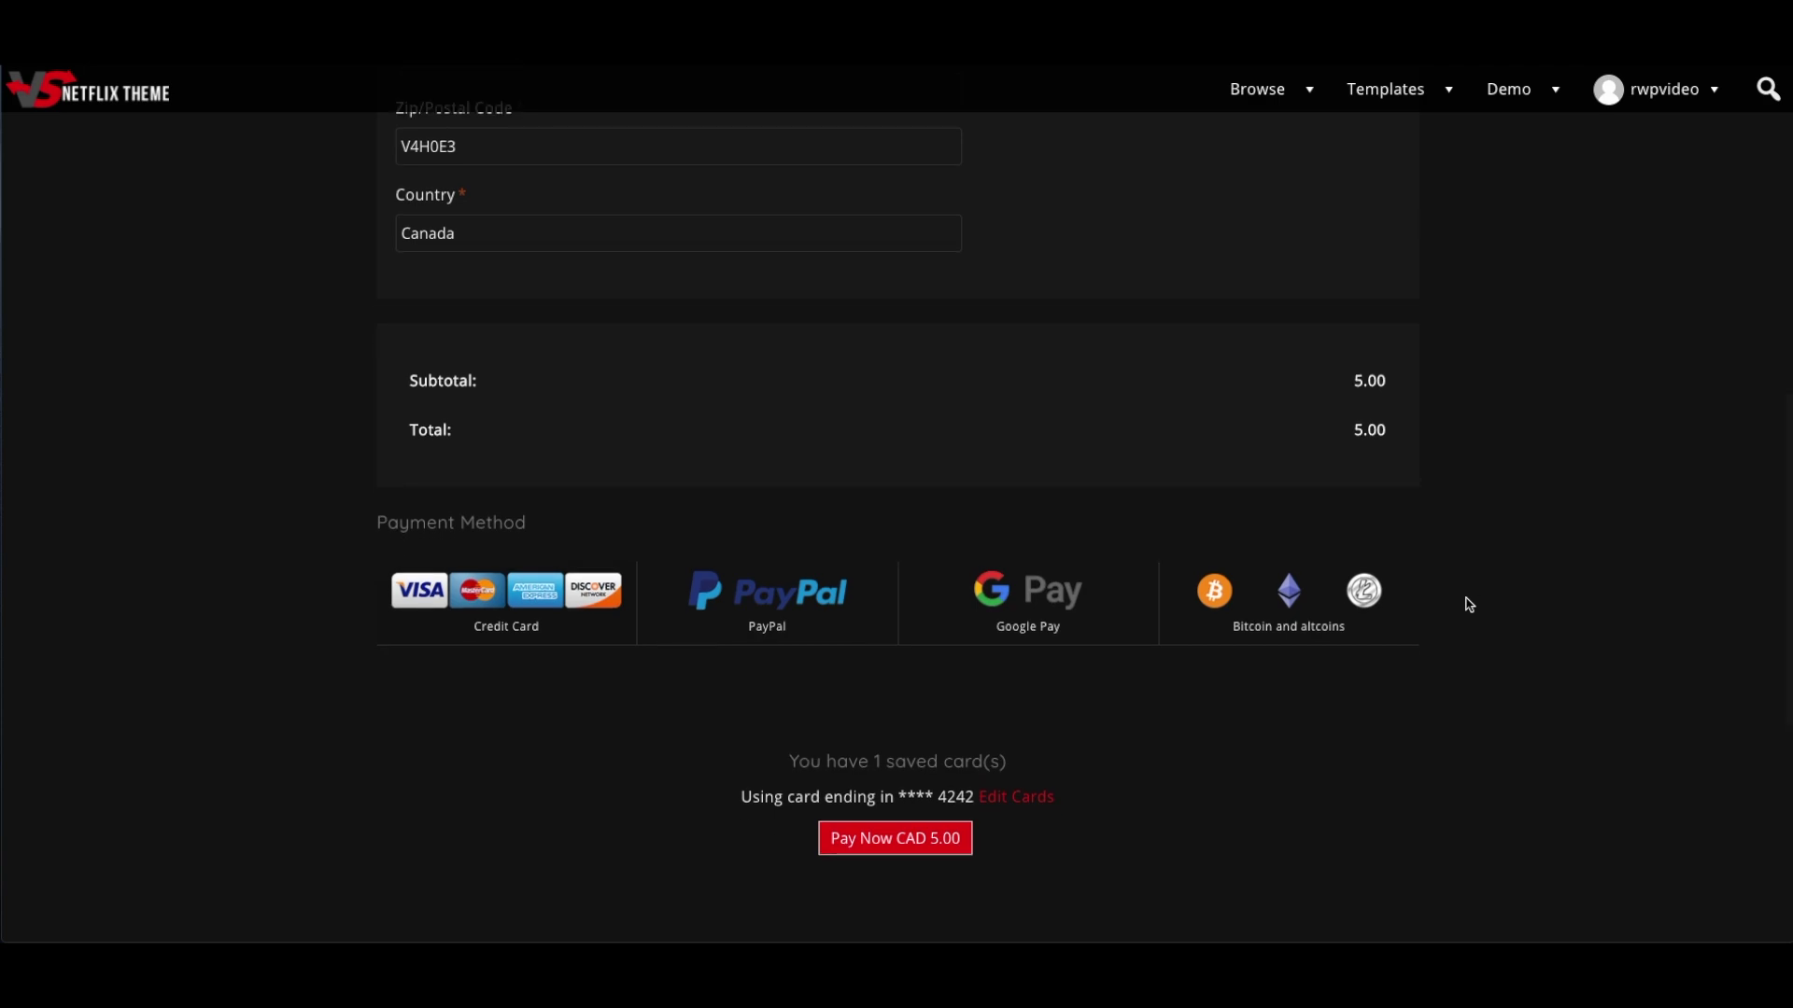
scroll(1469, 604, down, 1)
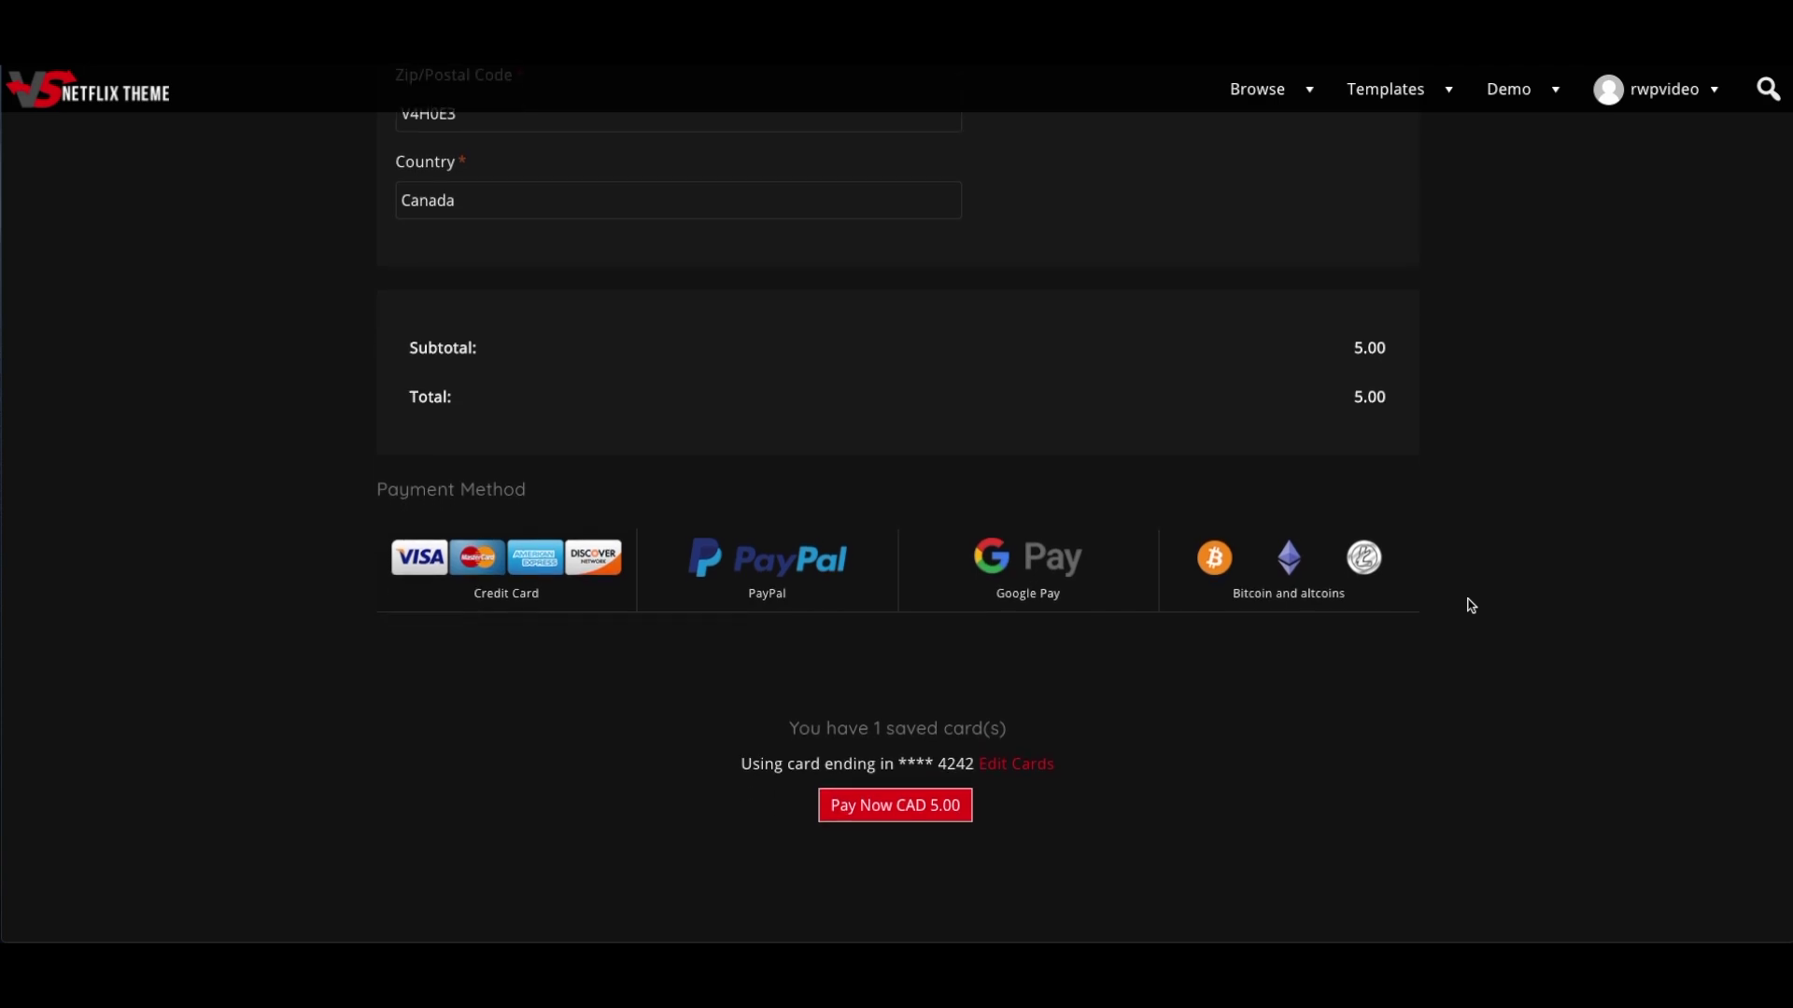
scroll(1469, 605, up, 1)
scroll(1470, 604, up, 6)
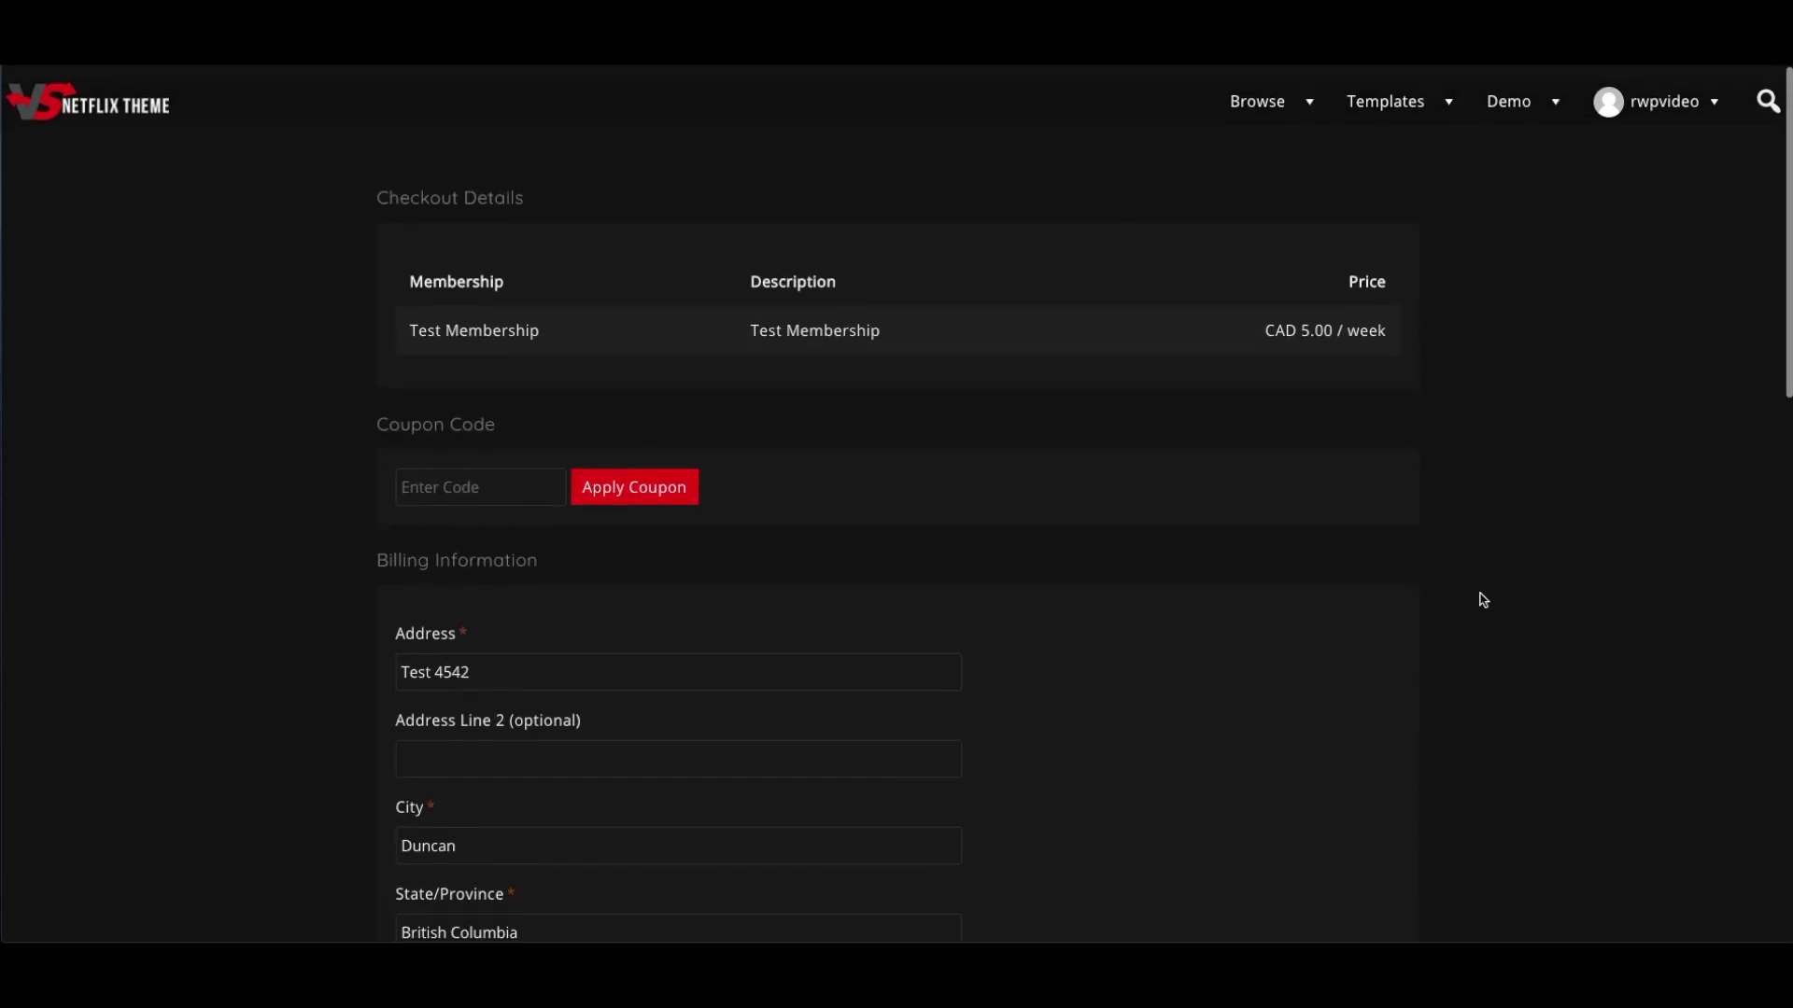